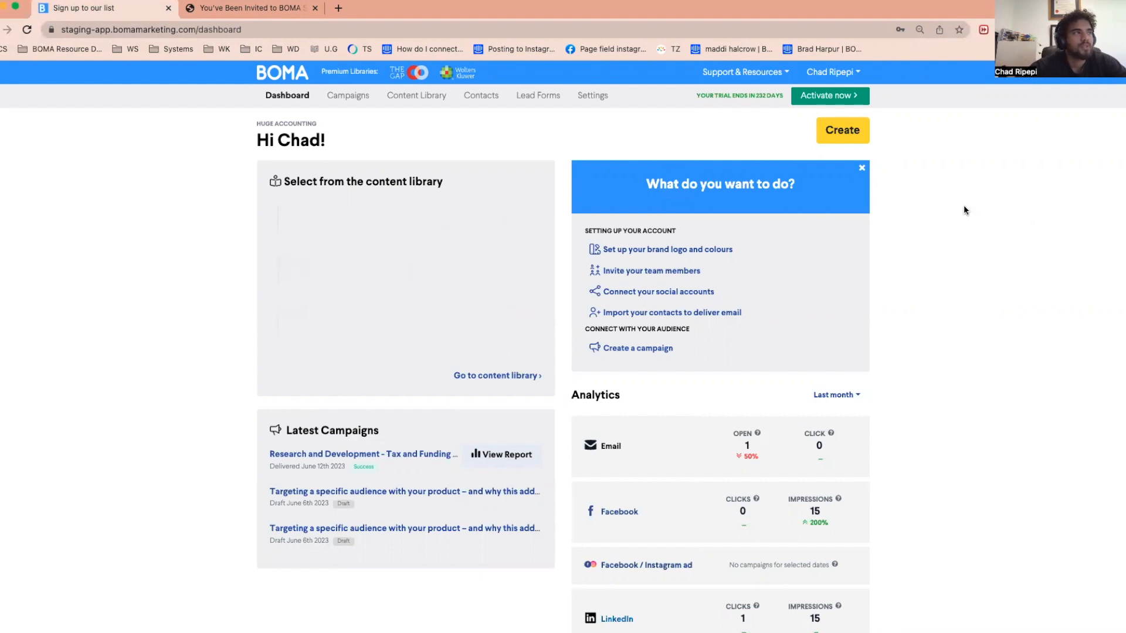
Create a new lead form named "Downloadable Guide"
click(543, 95)
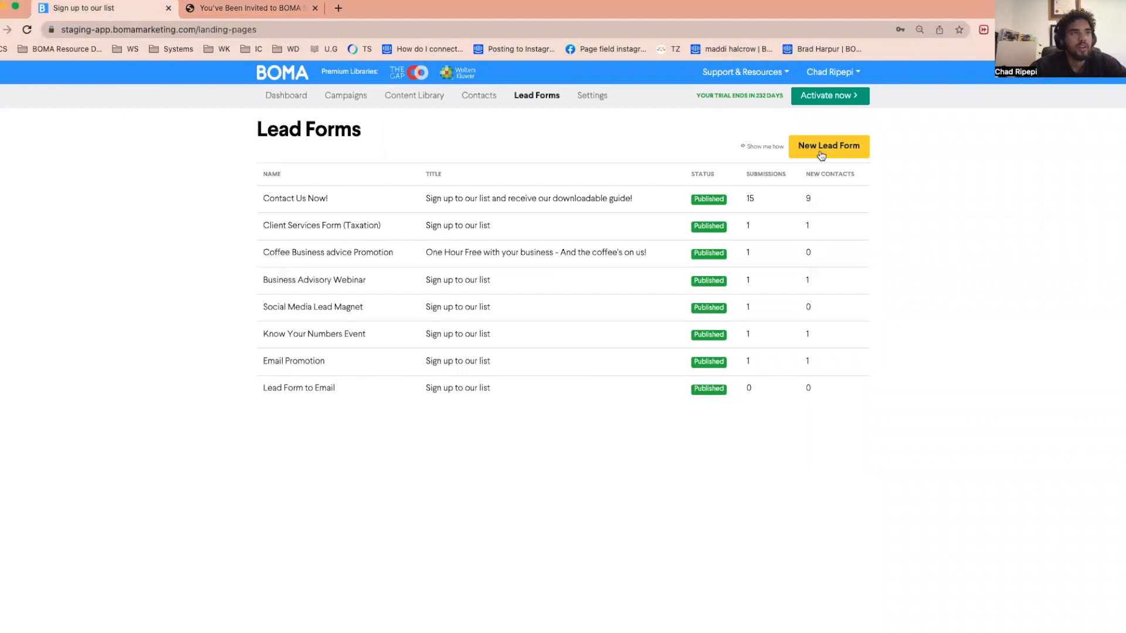
click(821, 152)
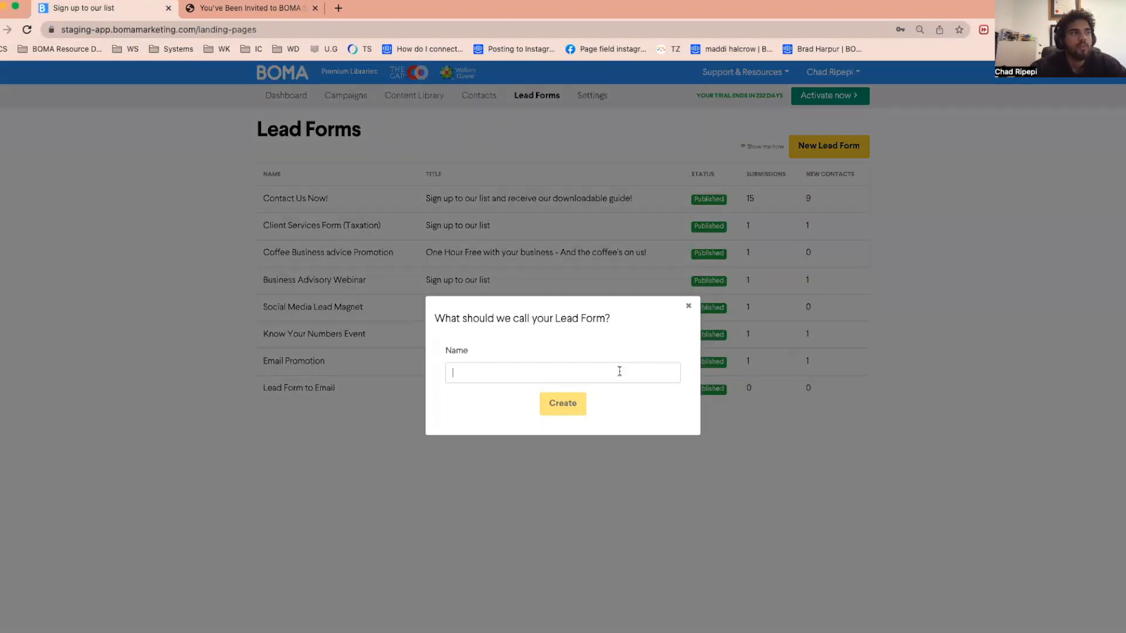
click(619, 371)
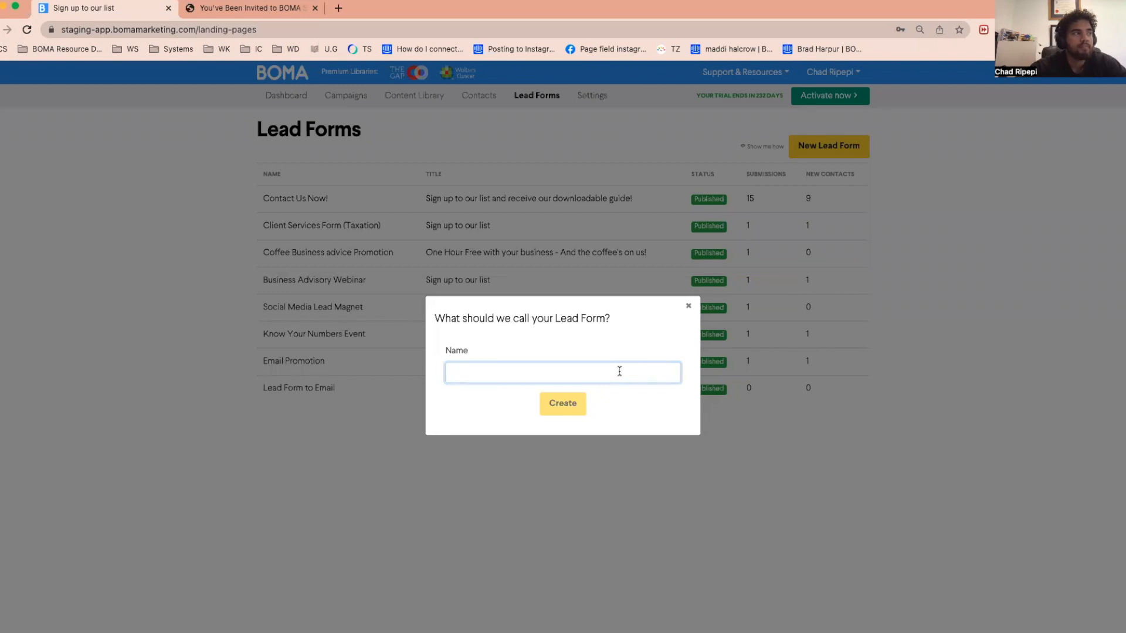
text(Download)
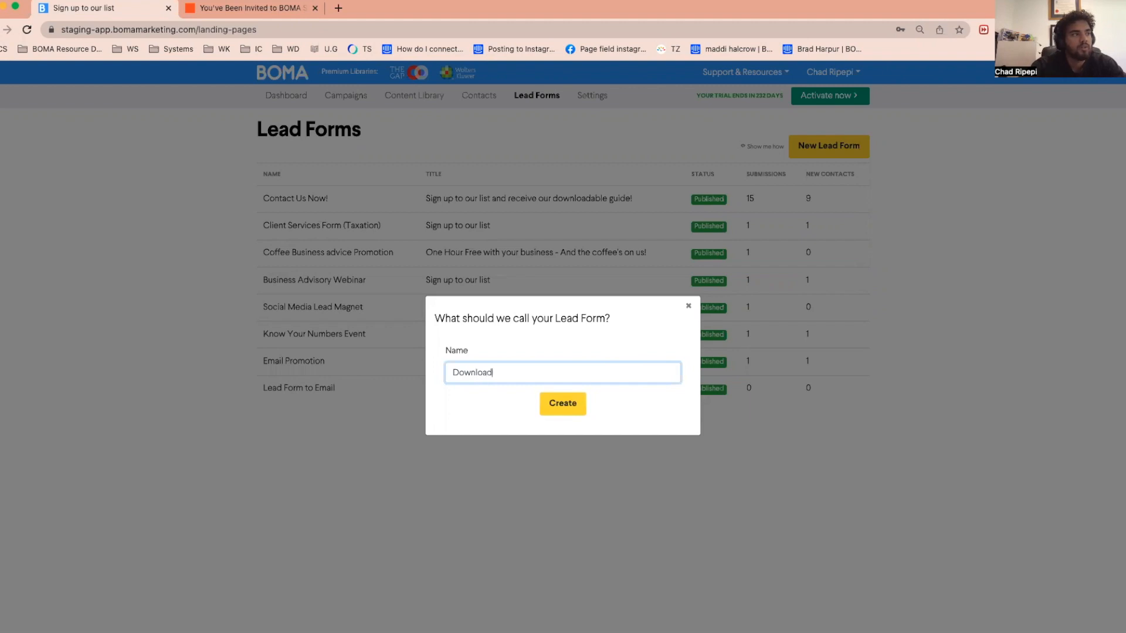
text(able Guide)
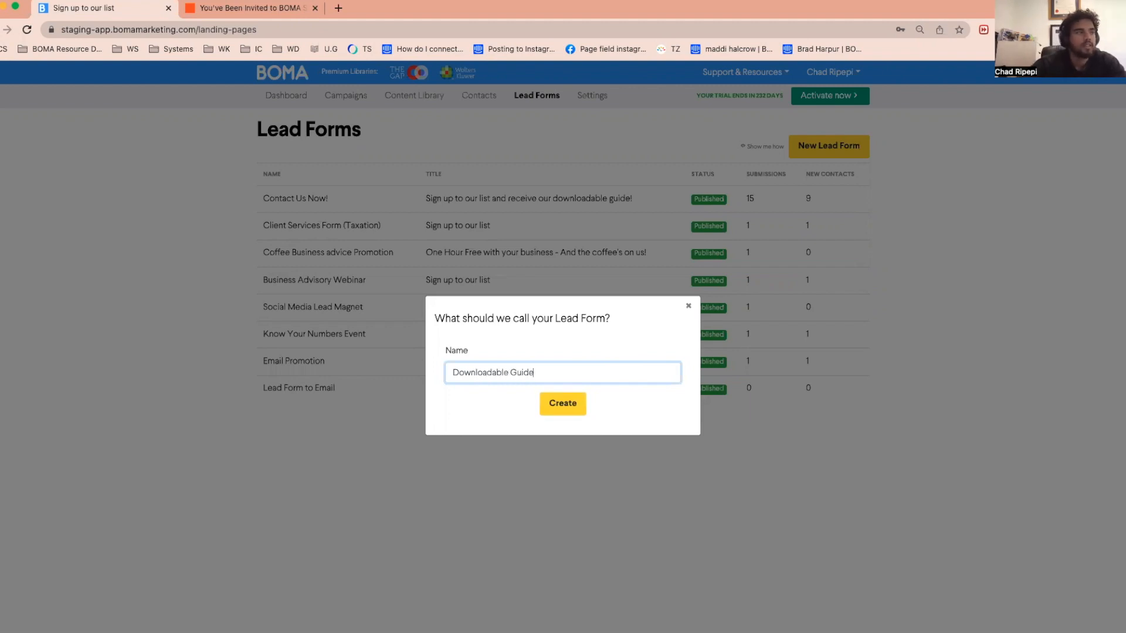
click(565, 404)
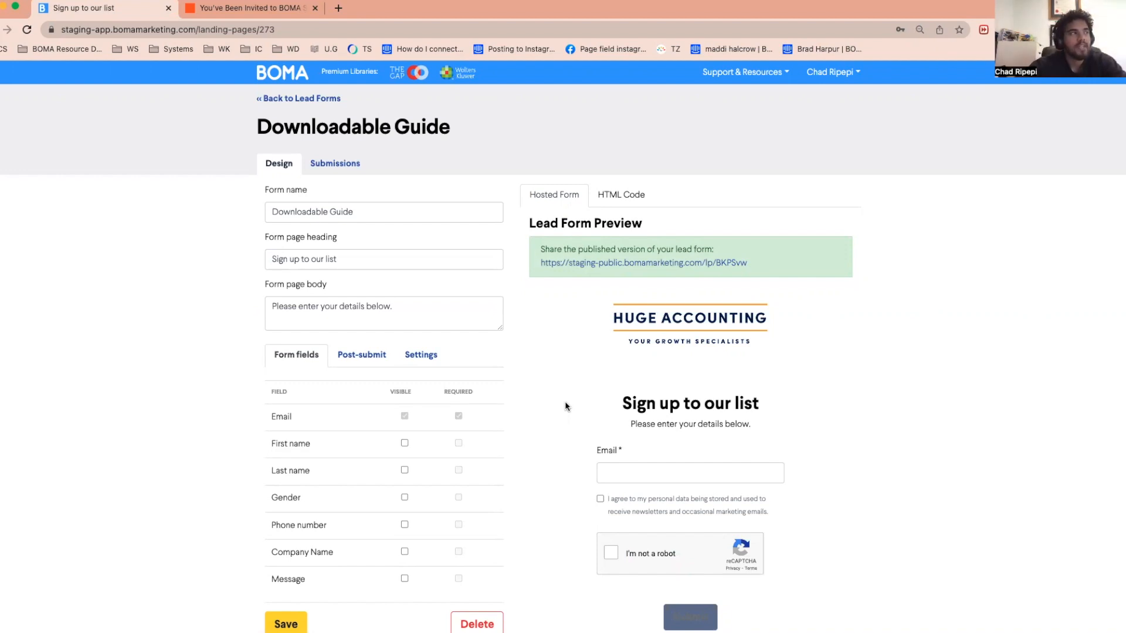
Compare the form page heading and body text with how they appear in the lead form preview
scroll(463, 326, down, 1)
scroll(464, 326, down, 1)
drag(378, 216, 253, 217)
drag(765, 362, 592, 364)
drag(459, 267, 248, 270)
drag(757, 381, 608, 378)
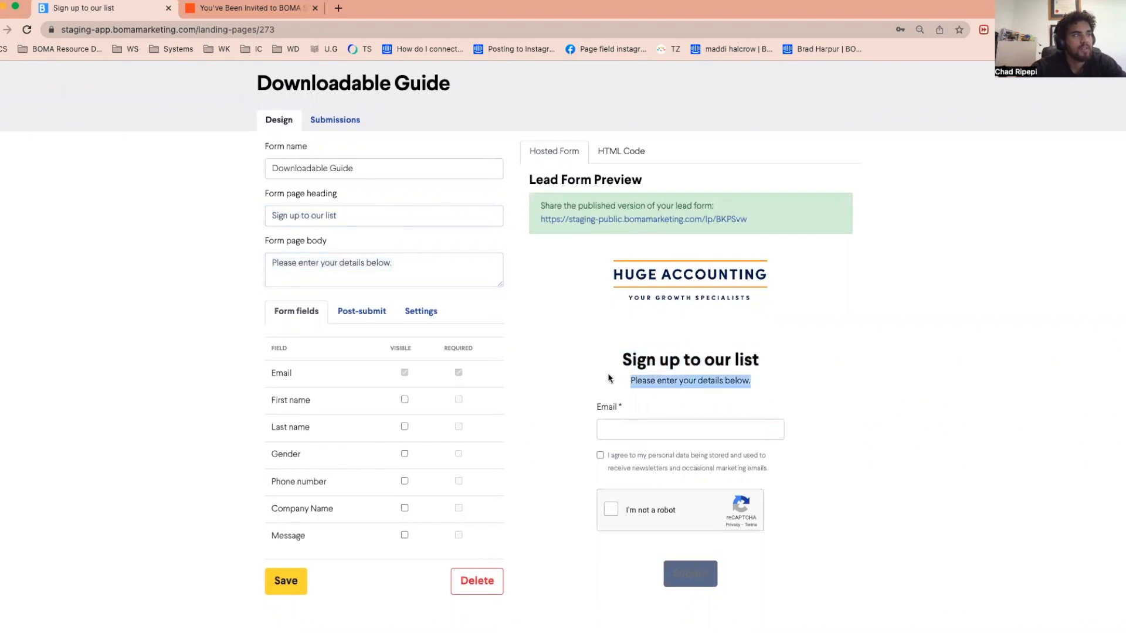
click(471, 266)
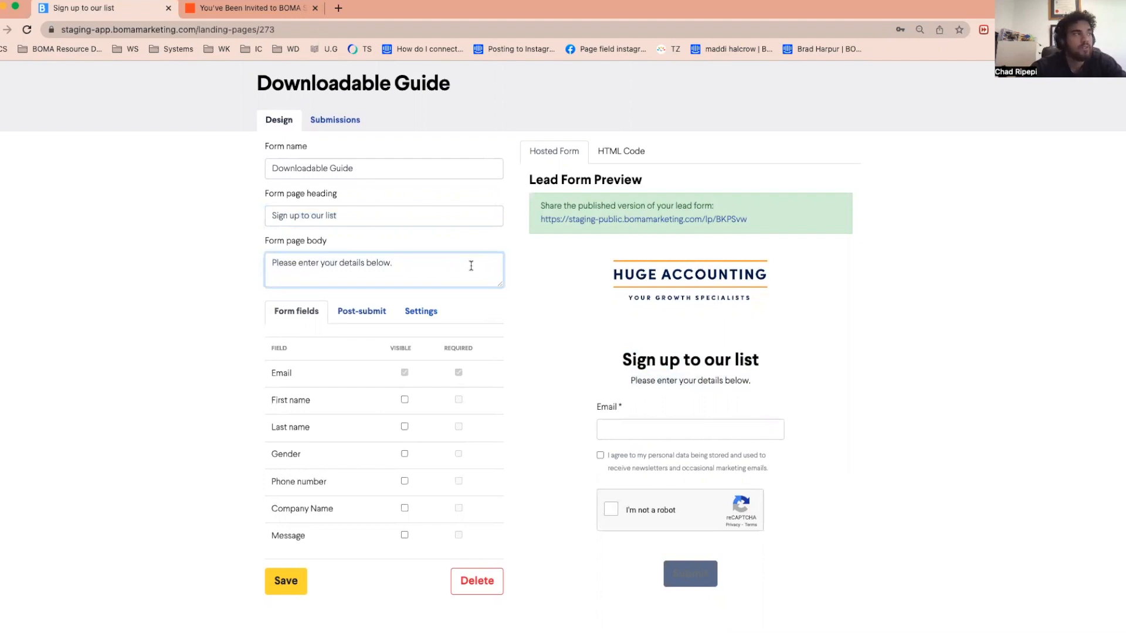
Extend the form page heading to read "Sign up to our list and receive our downloadable e-book"
click(358, 214)
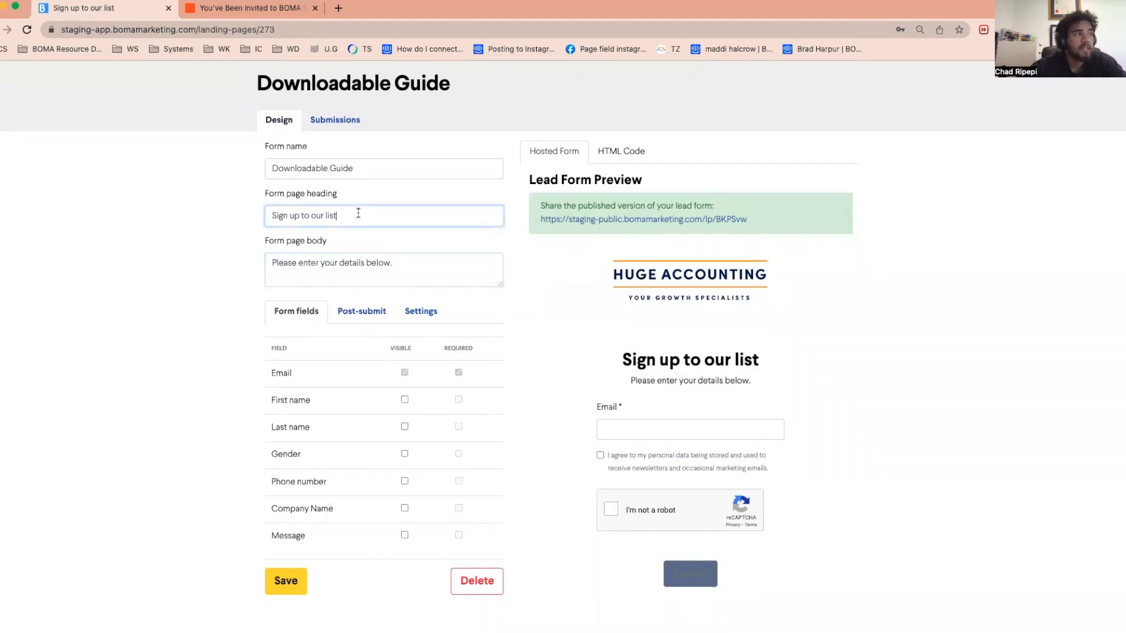
triple_click(334, 211)
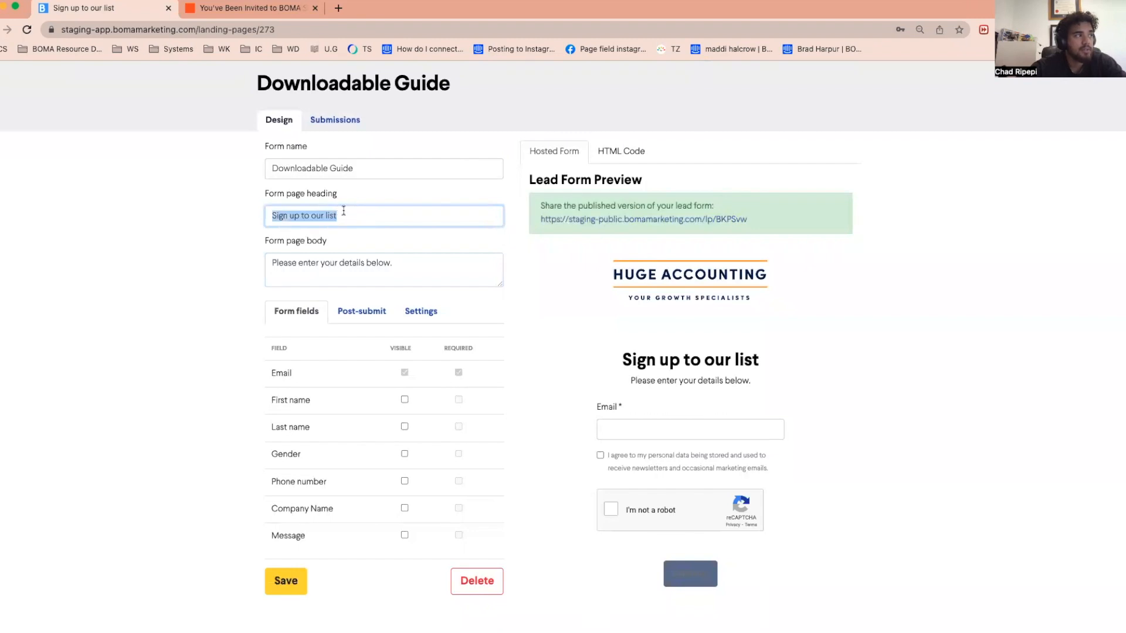
click(353, 212)
text(and re)
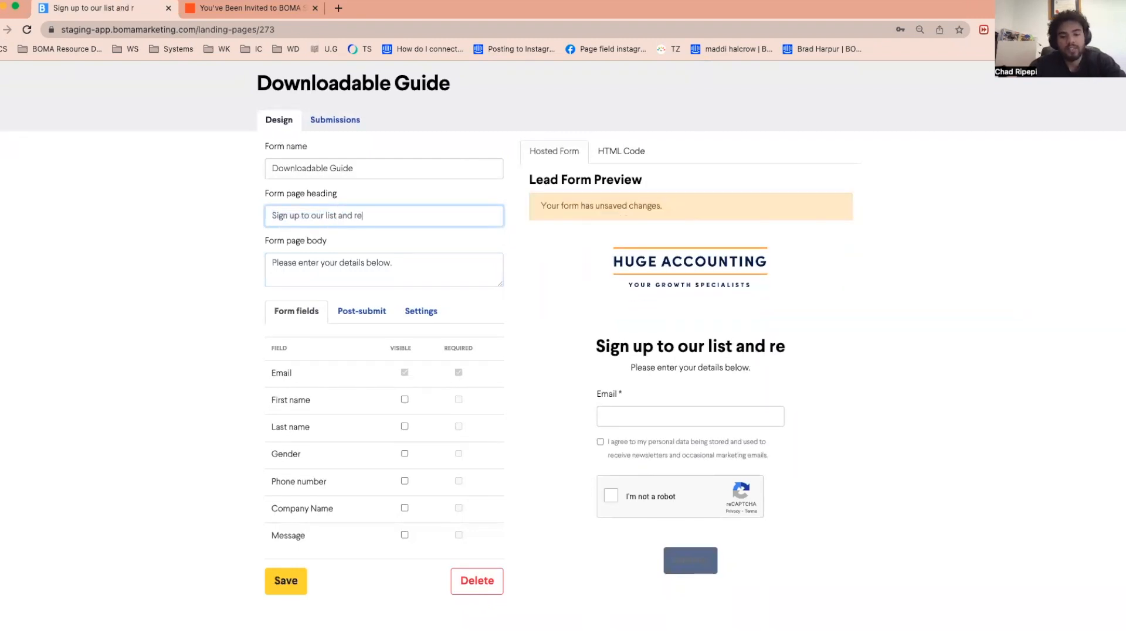
text(ceive our downloadble)
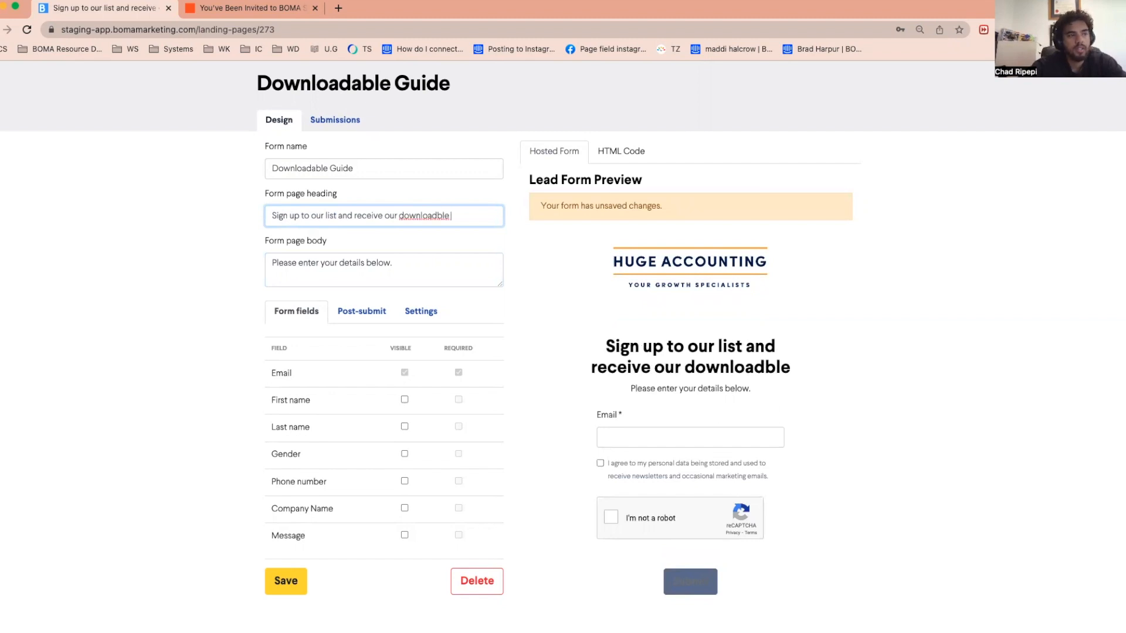
key(BackSpace)
key(BackSpace)
key(BackSpace)
key(BackSpace)
text(able e)
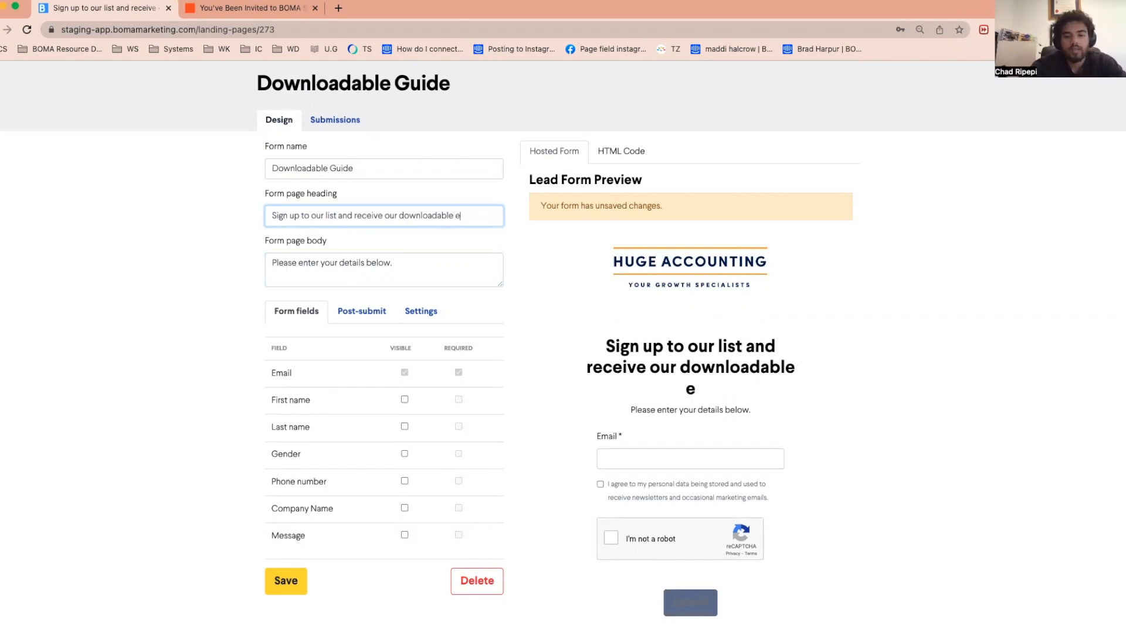
text(-book)
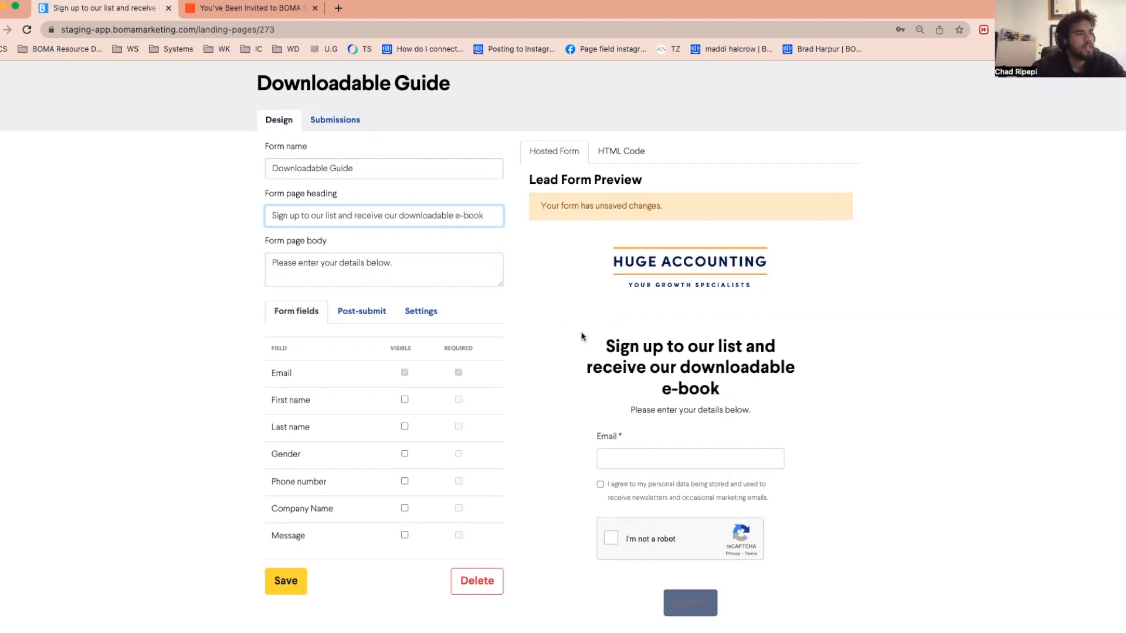
drag(433, 267, 197, 262)
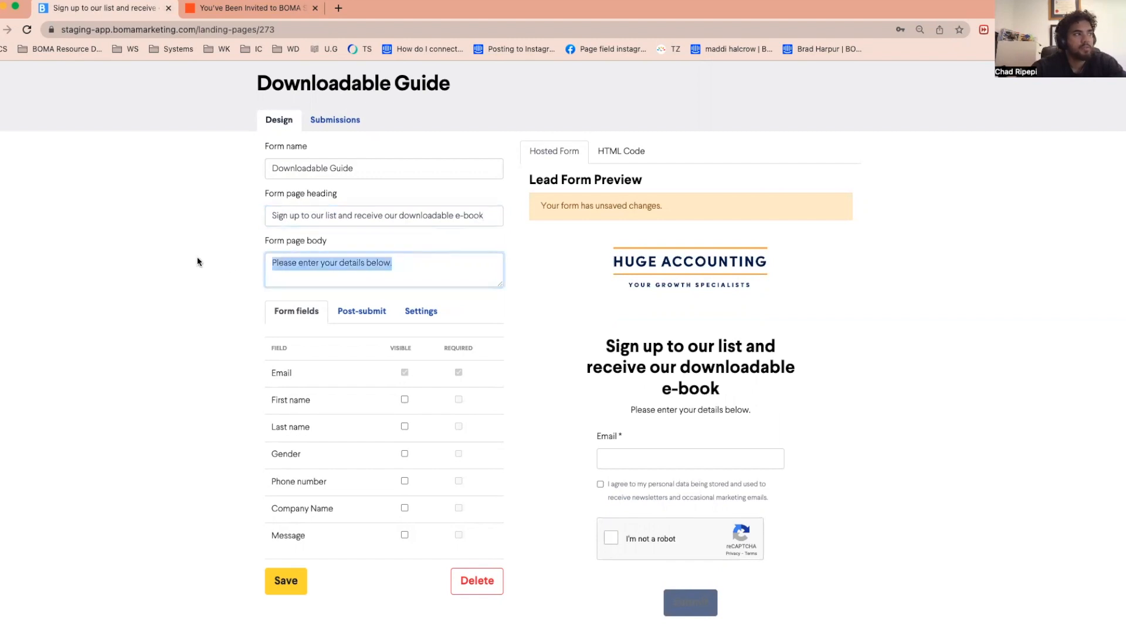
click(420, 267)
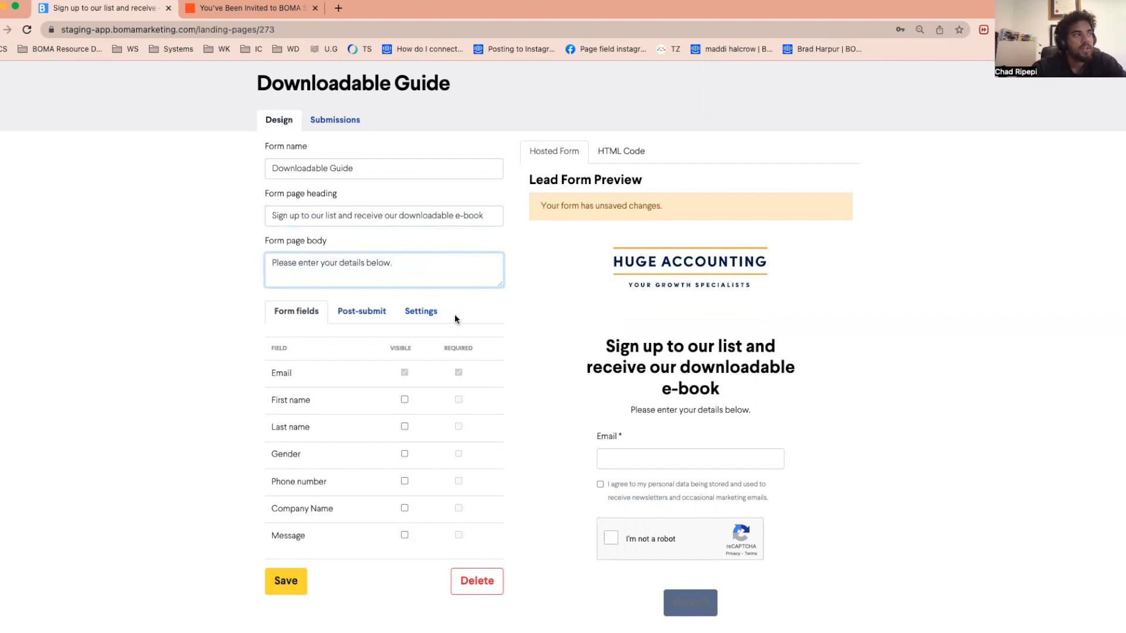
Make the First name and Last name fields visible on the form and save it
scroll(455, 317, down, 1)
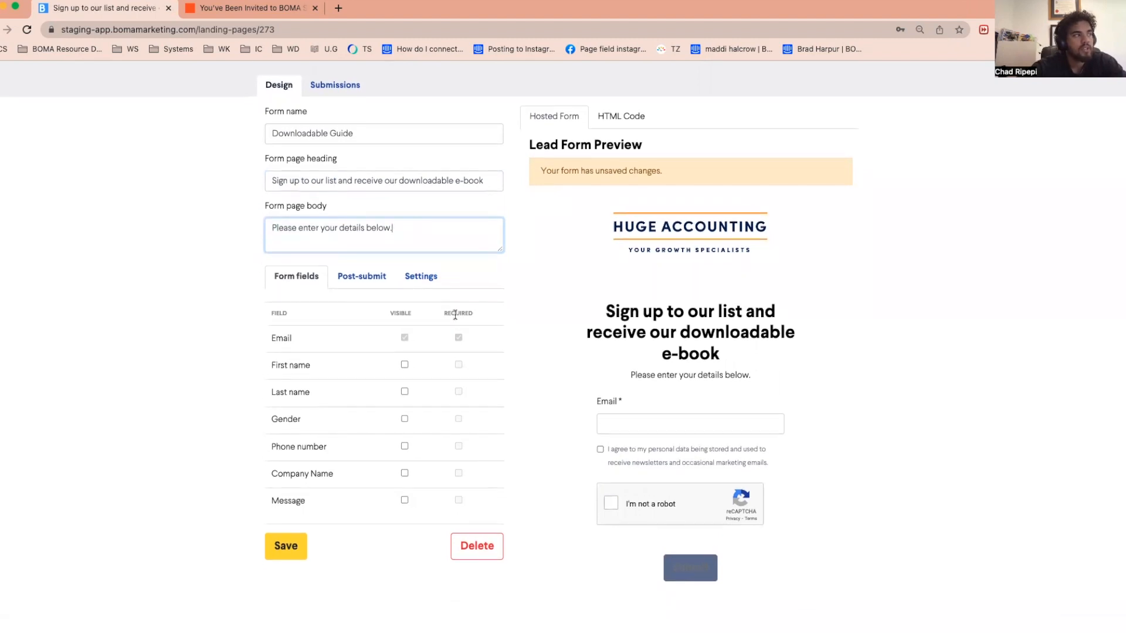
click(405, 365)
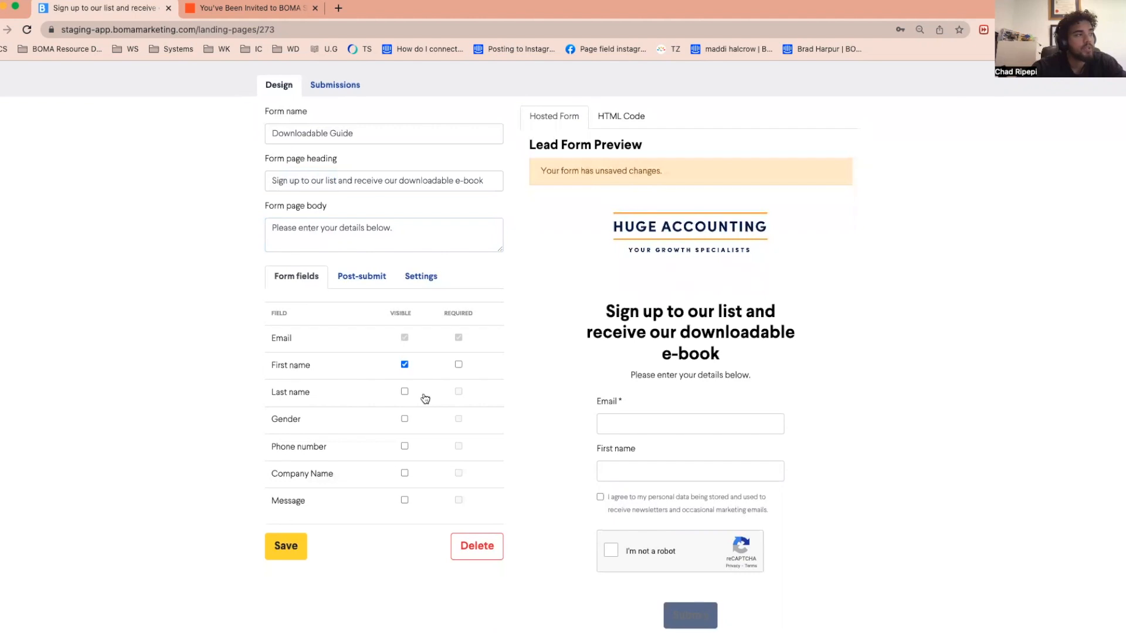
click(404, 391)
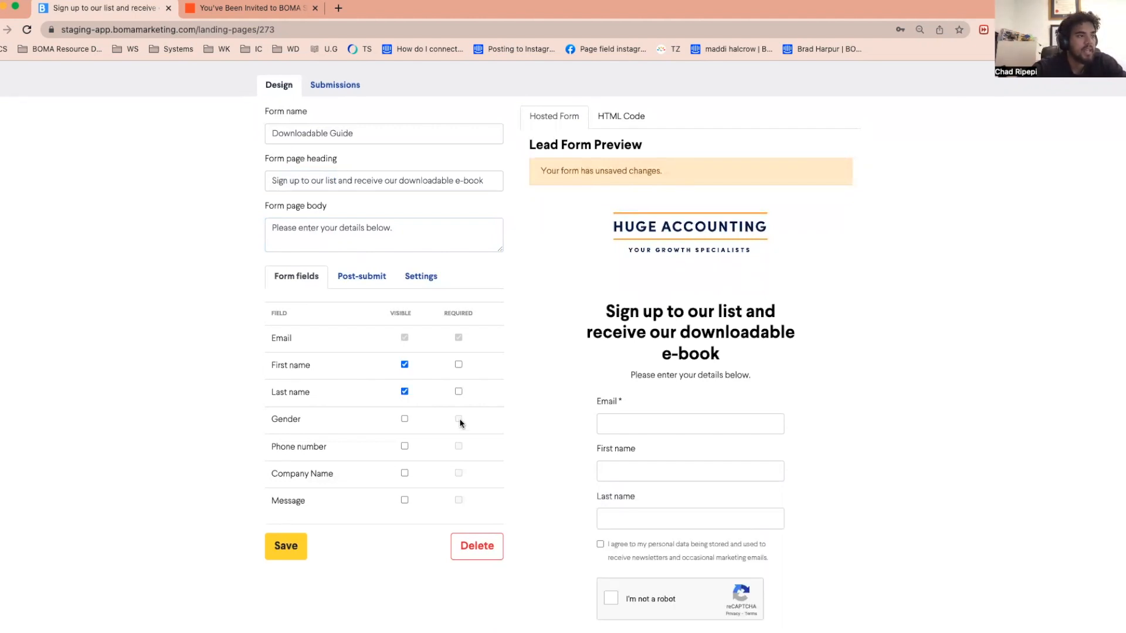
scroll(461, 420, down, 2)
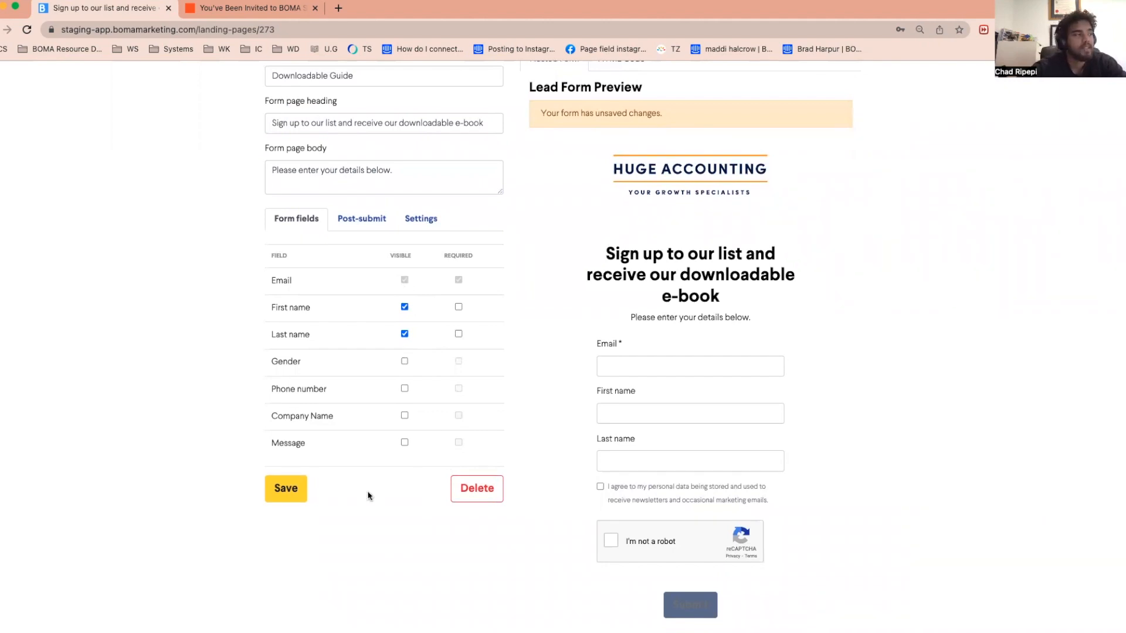
click(292, 496)
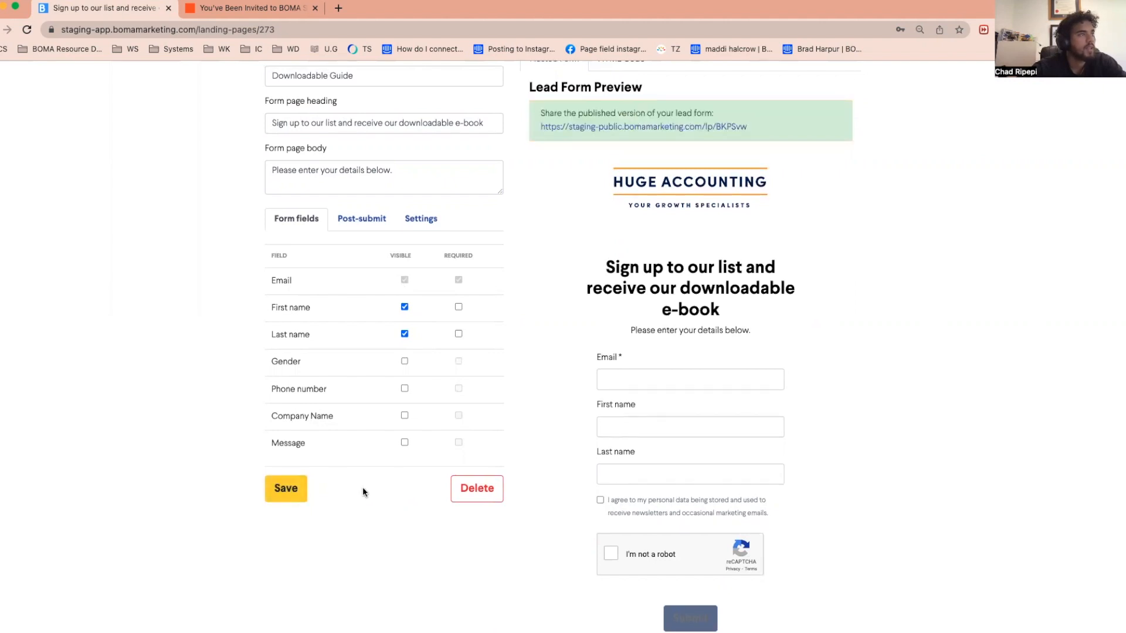
Set the post-submit action to a custom page, paste the copied link to J002905-Professional-Services-Insights-Report_v5.pdf as its URL, and save the form
scroll(369, 520, up, 2)
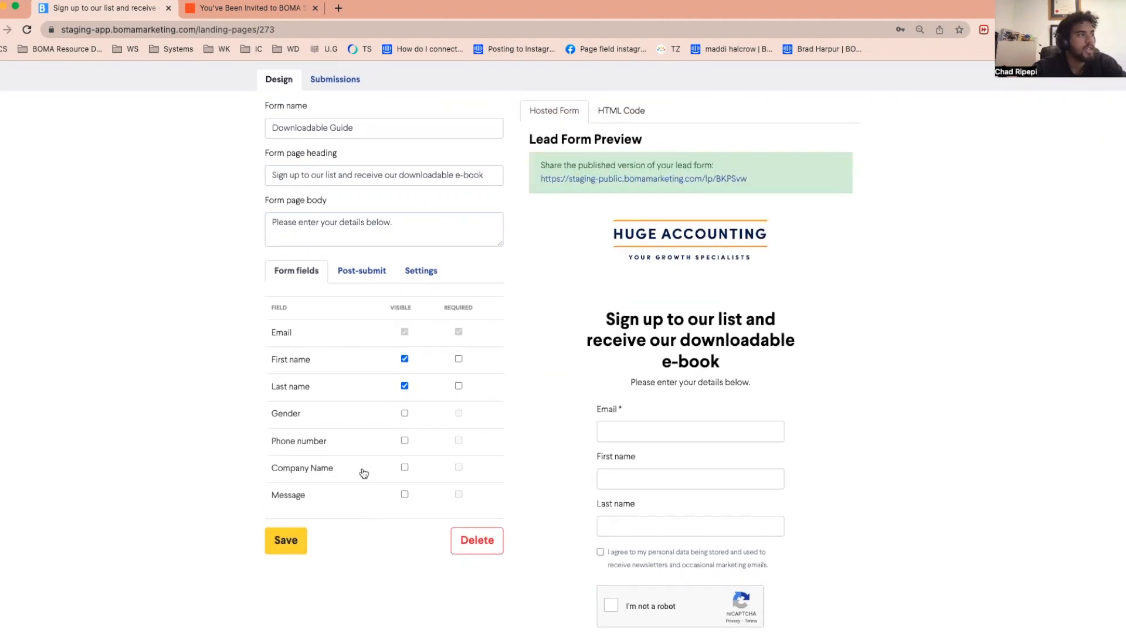
click(379, 271)
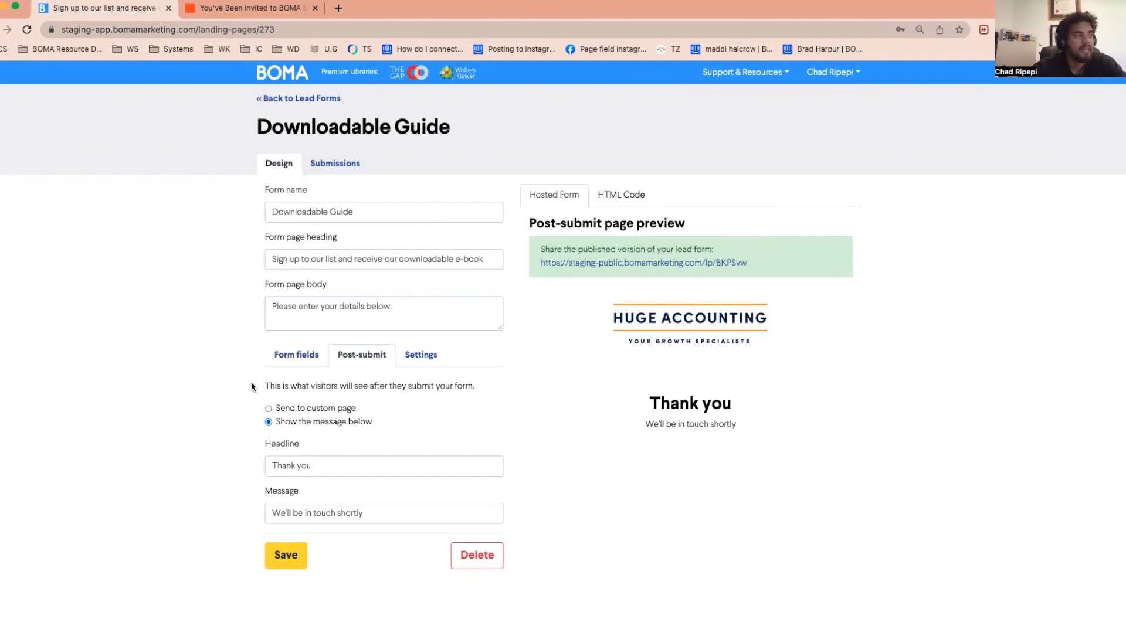
drag(251, 382, 471, 387)
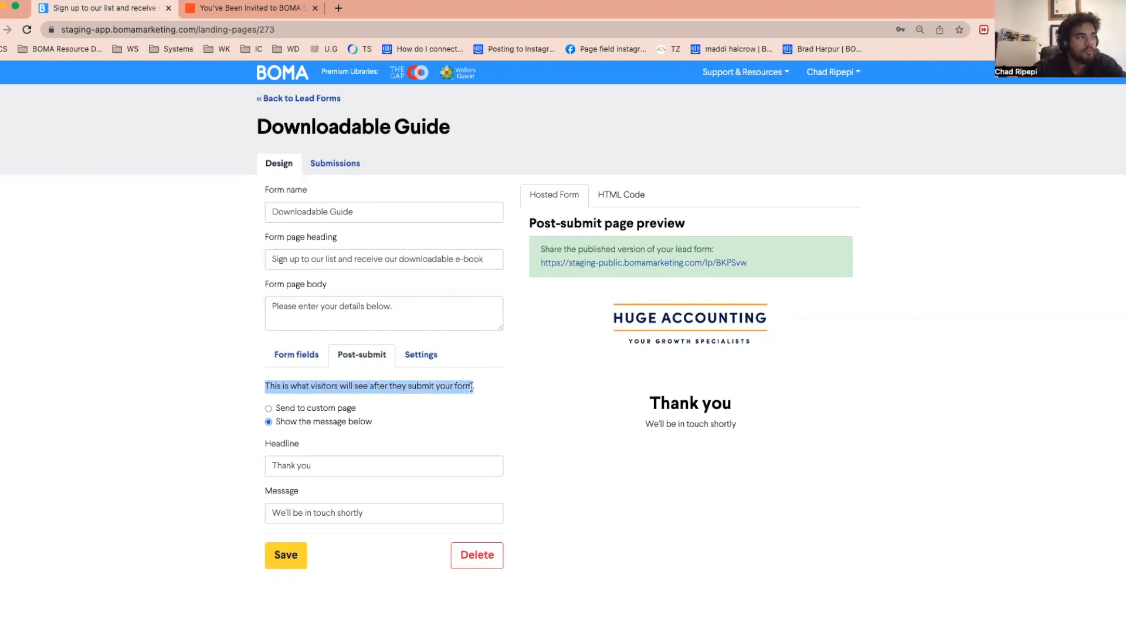
click(289, 413)
click(418, 465)
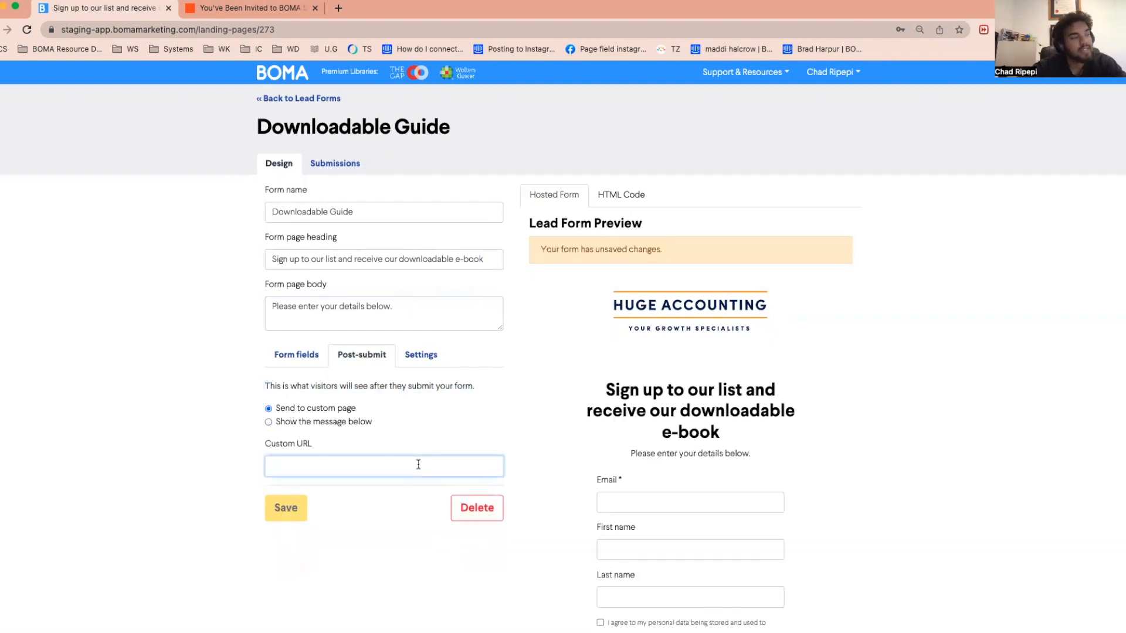
key(super+v)
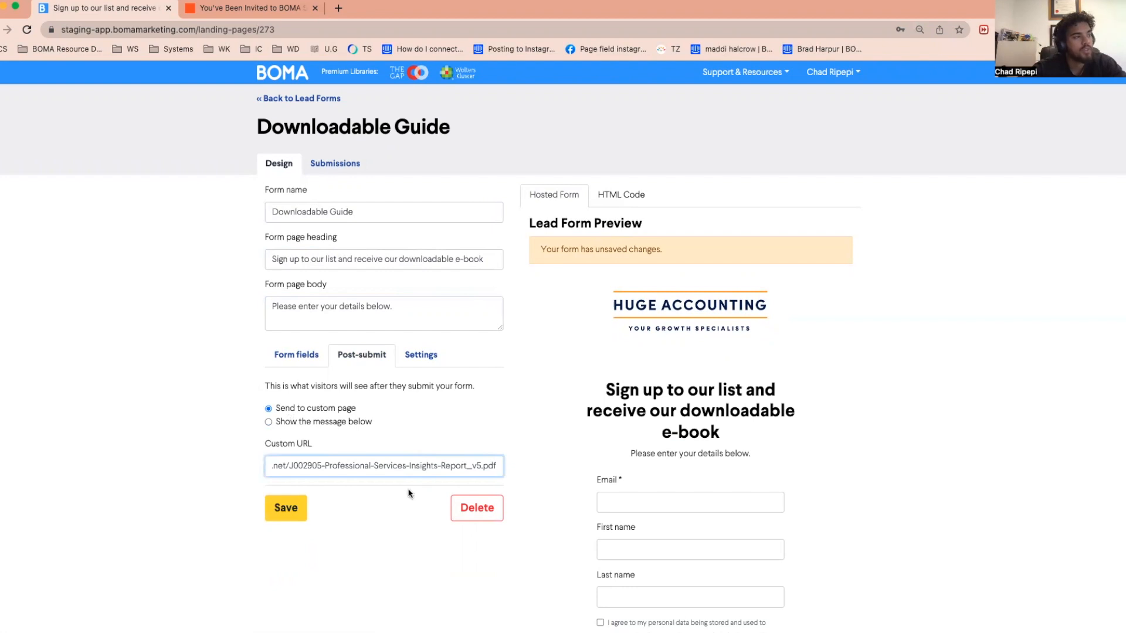
click(406, 513)
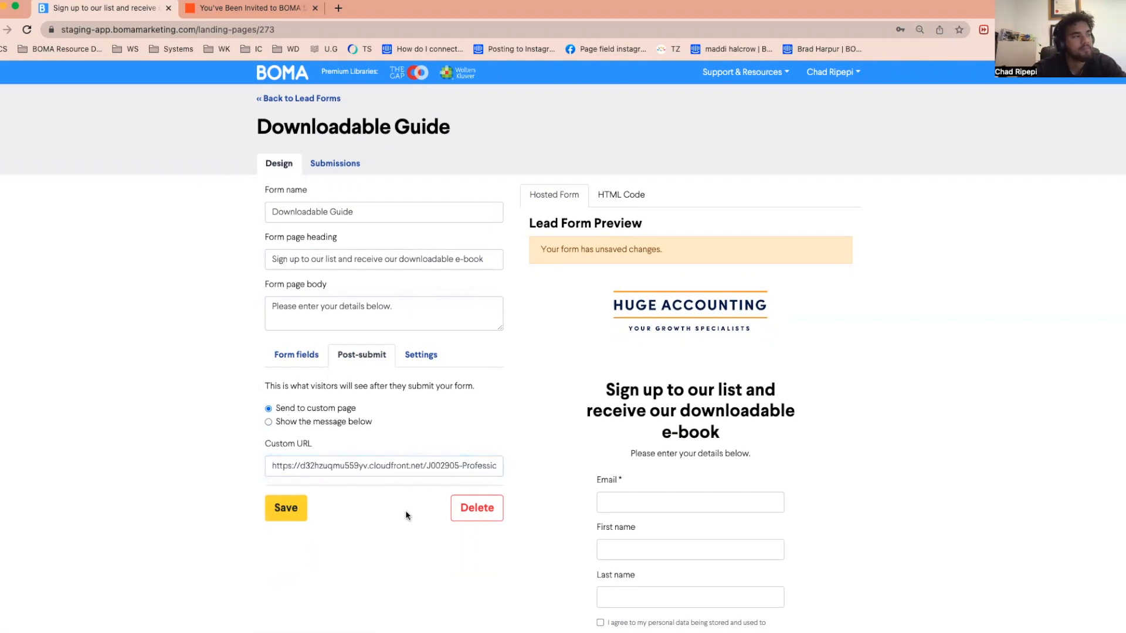
click(290, 509)
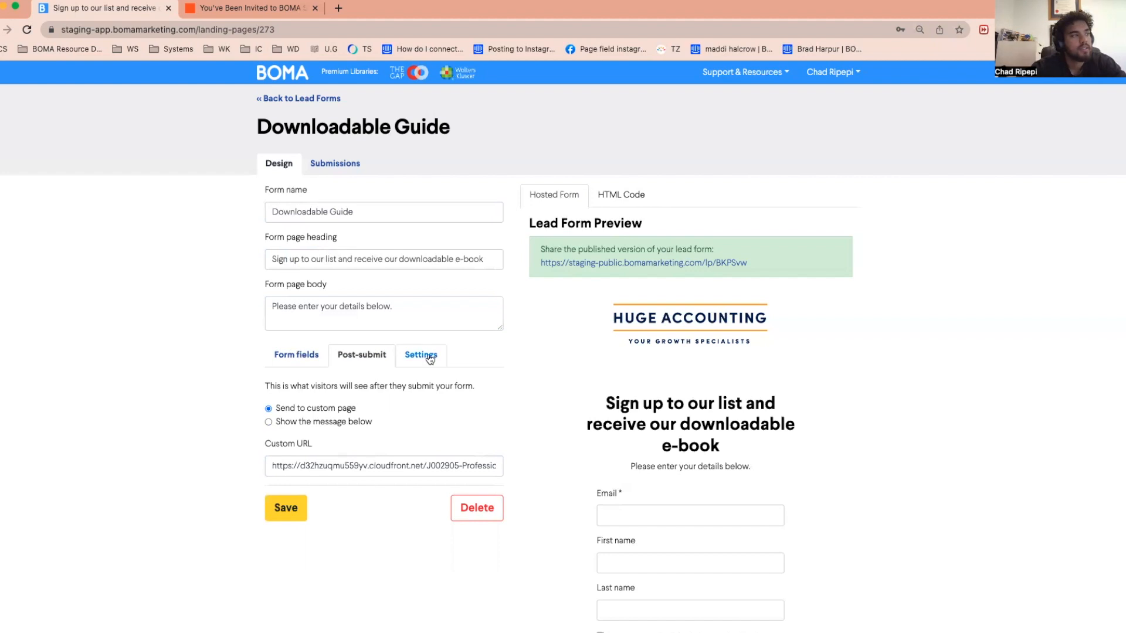
Open the lead form's settings and review the tags available for contacts who submit the form
scroll(432, 355, down, 2)
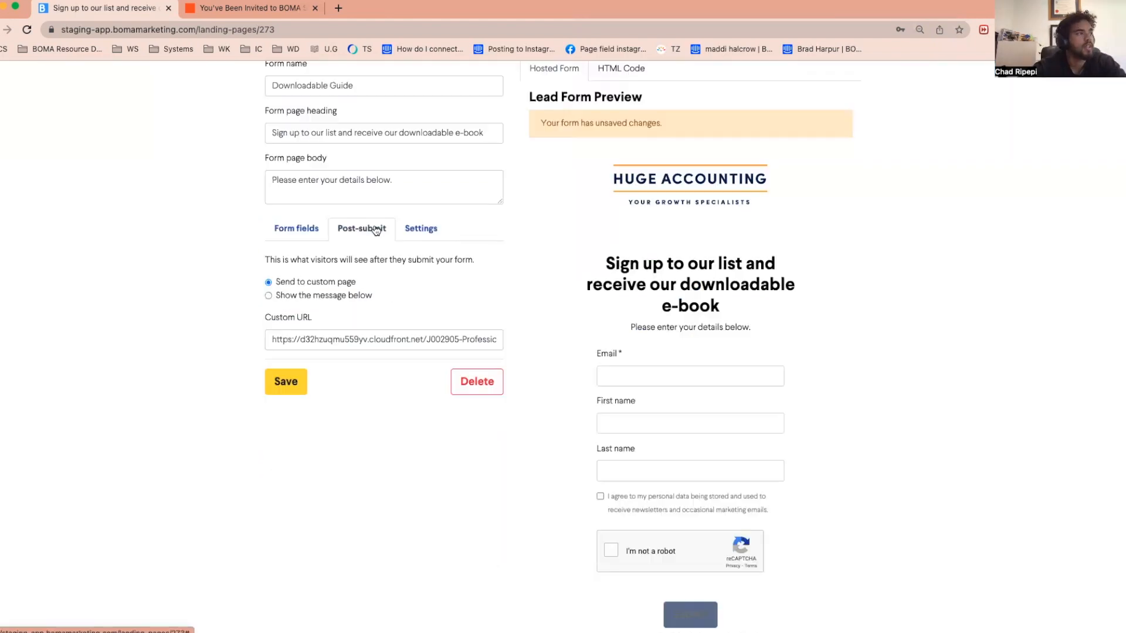
click(419, 229)
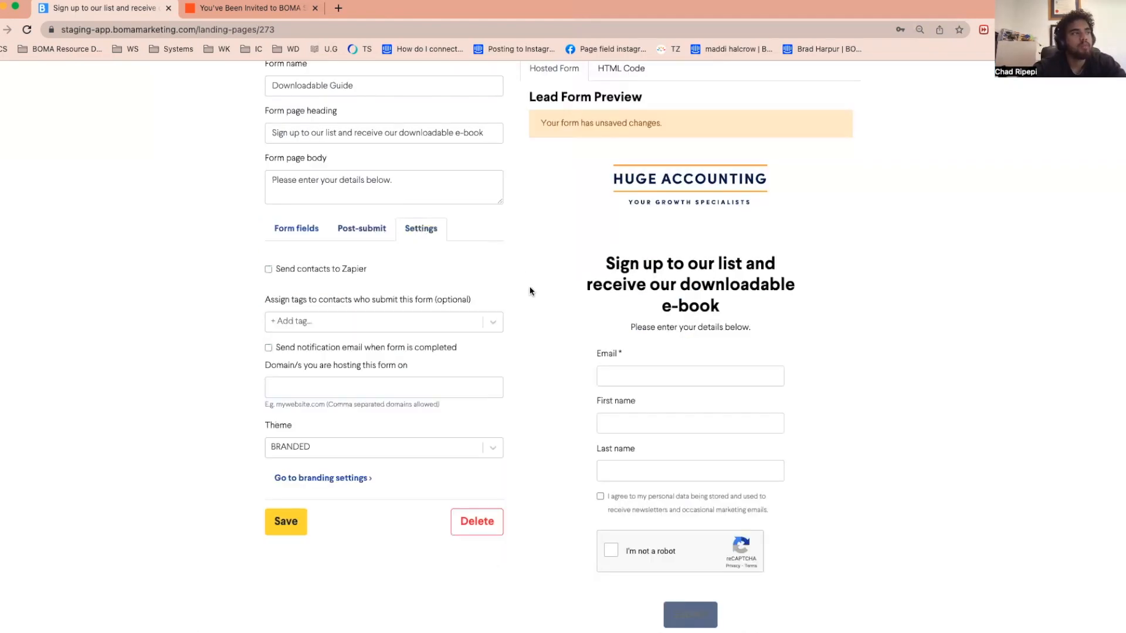
scroll(529, 290, down, 1)
scroll(531, 291, down, 1)
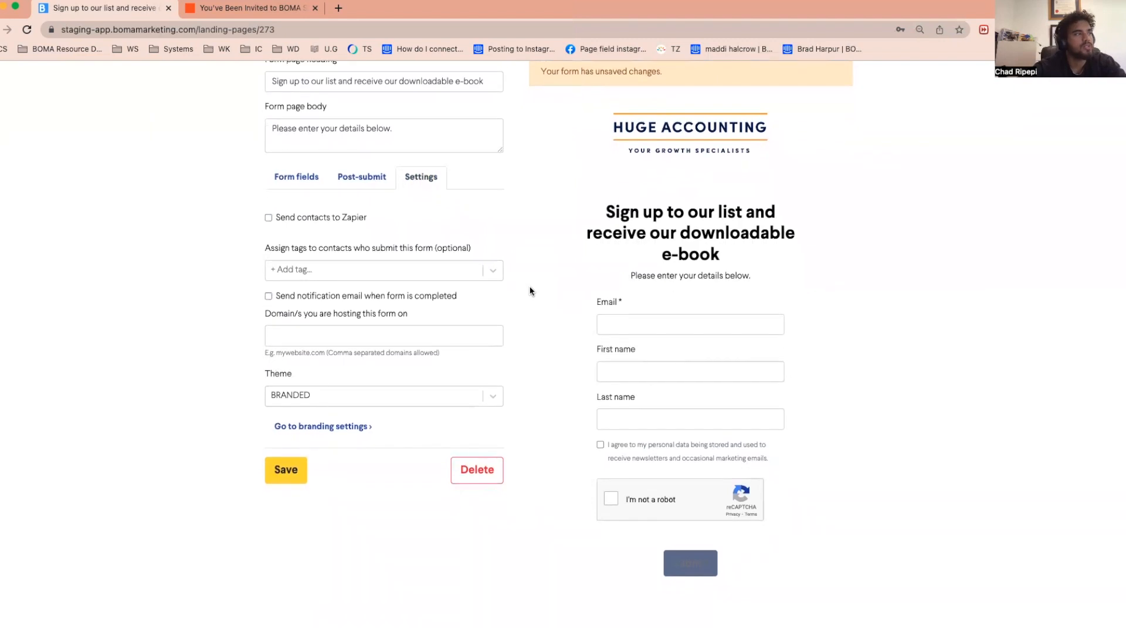
click(396, 269)
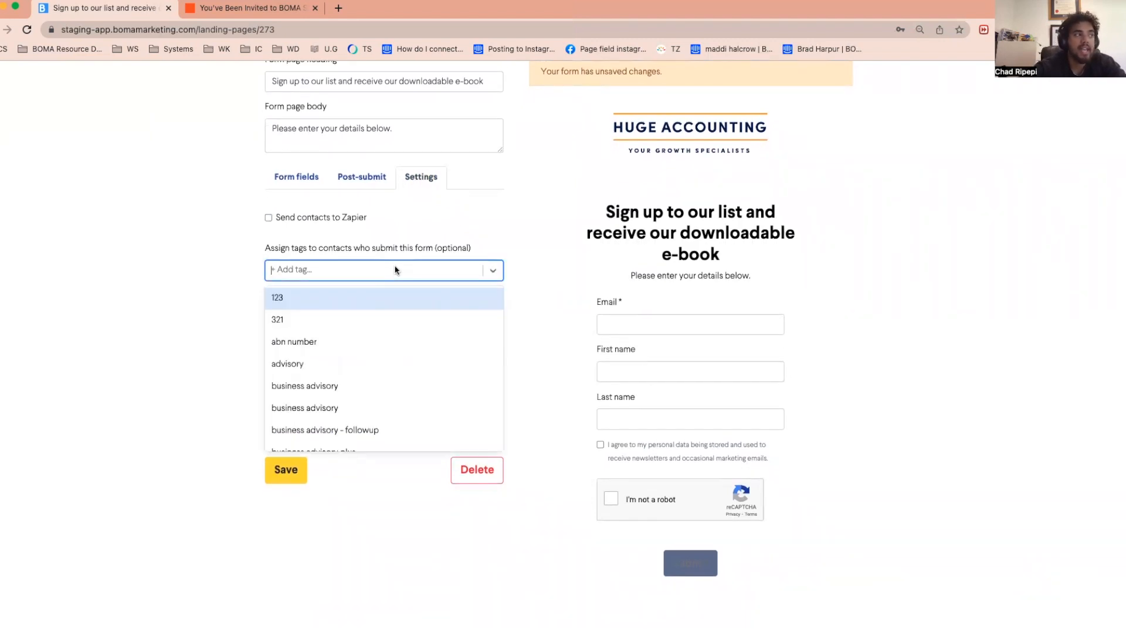
click(538, 270)
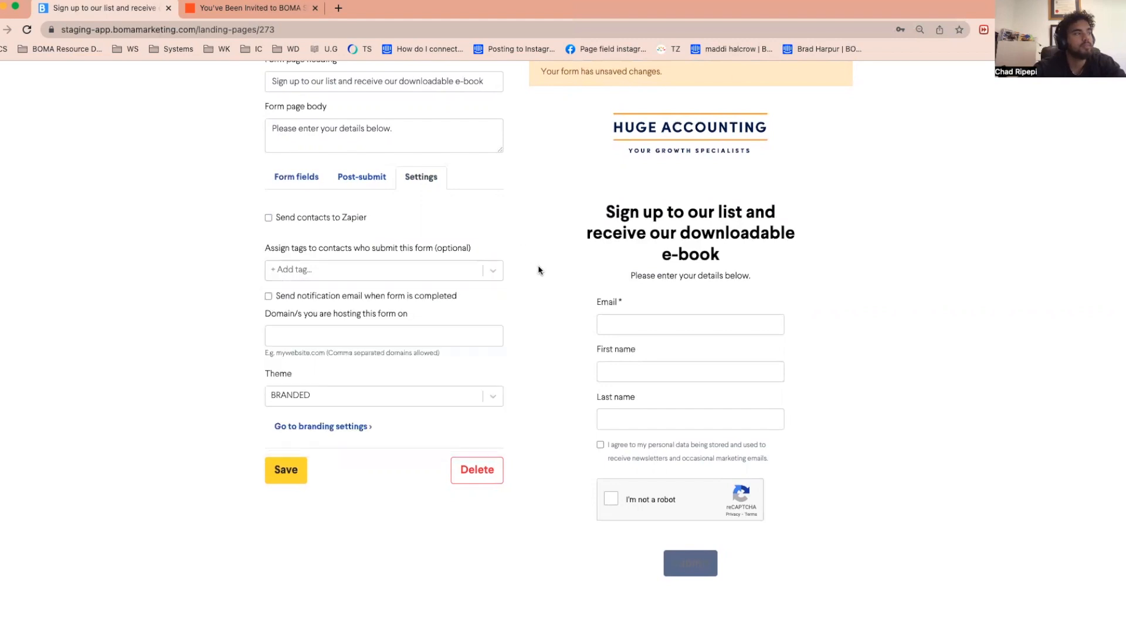
Enable the notification email for completed forms and set the domain hosting the form to bomamarketing.com
click(268, 297)
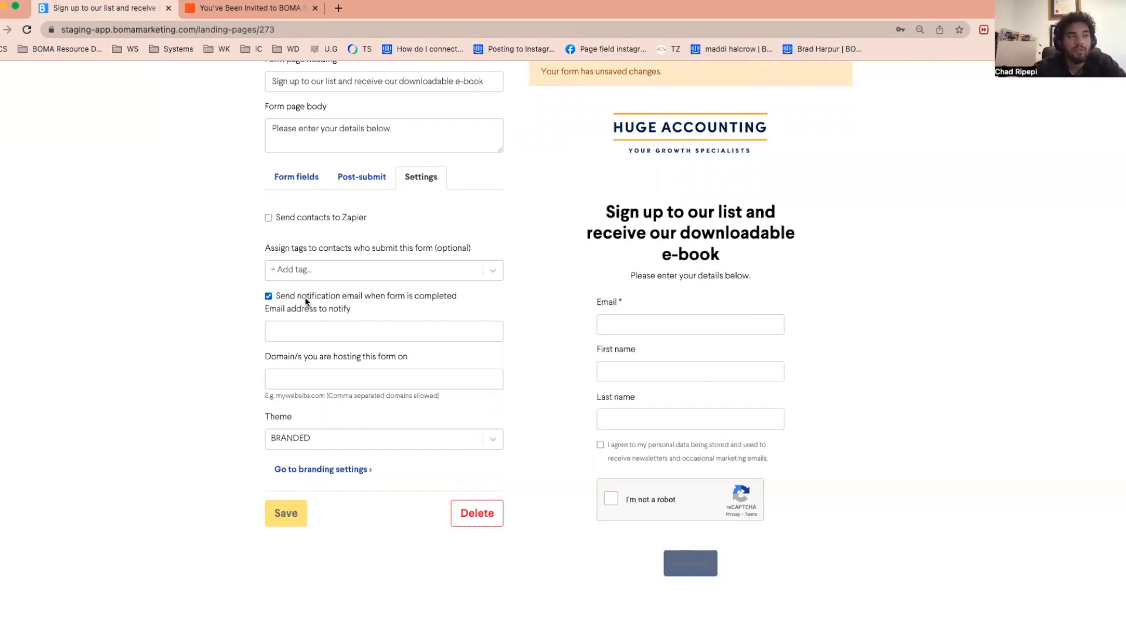
click(314, 327)
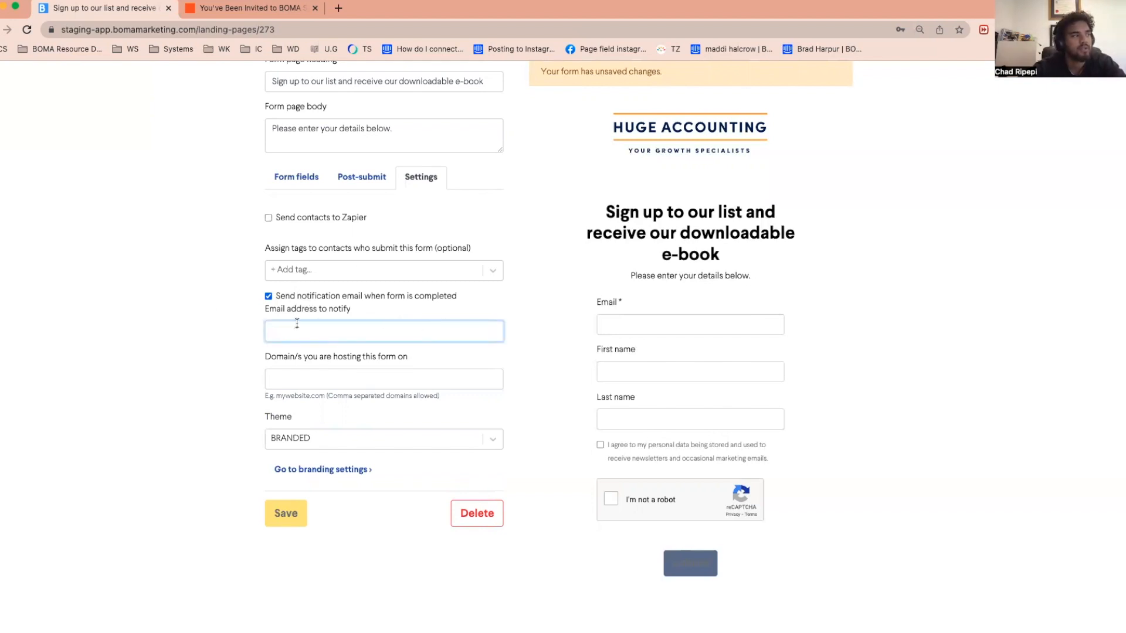
click(384, 380)
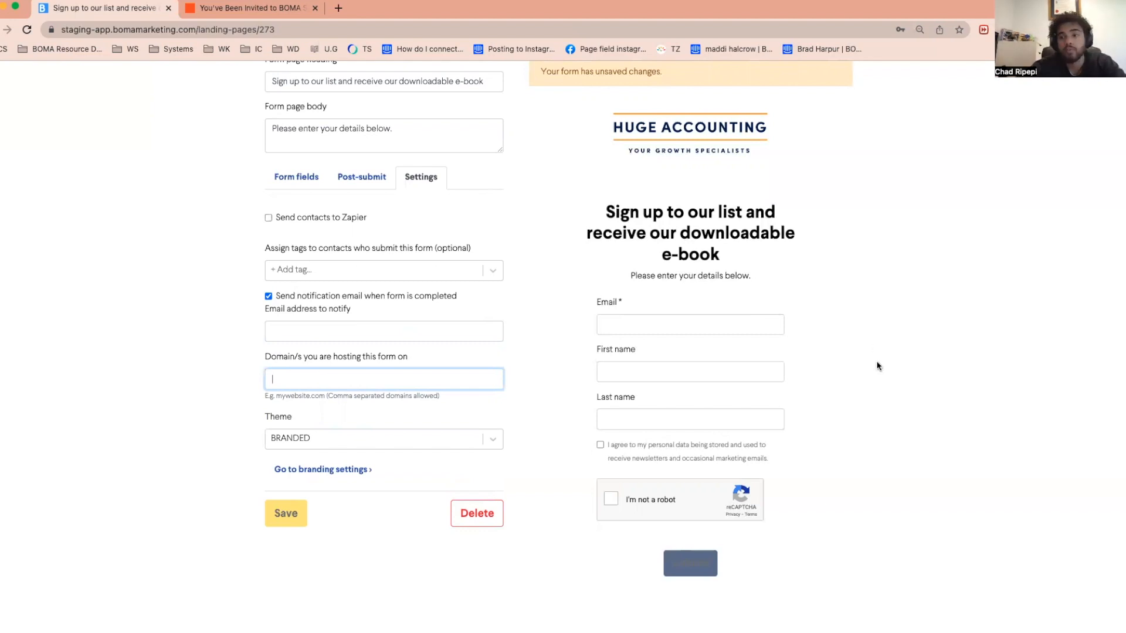
text(boma)
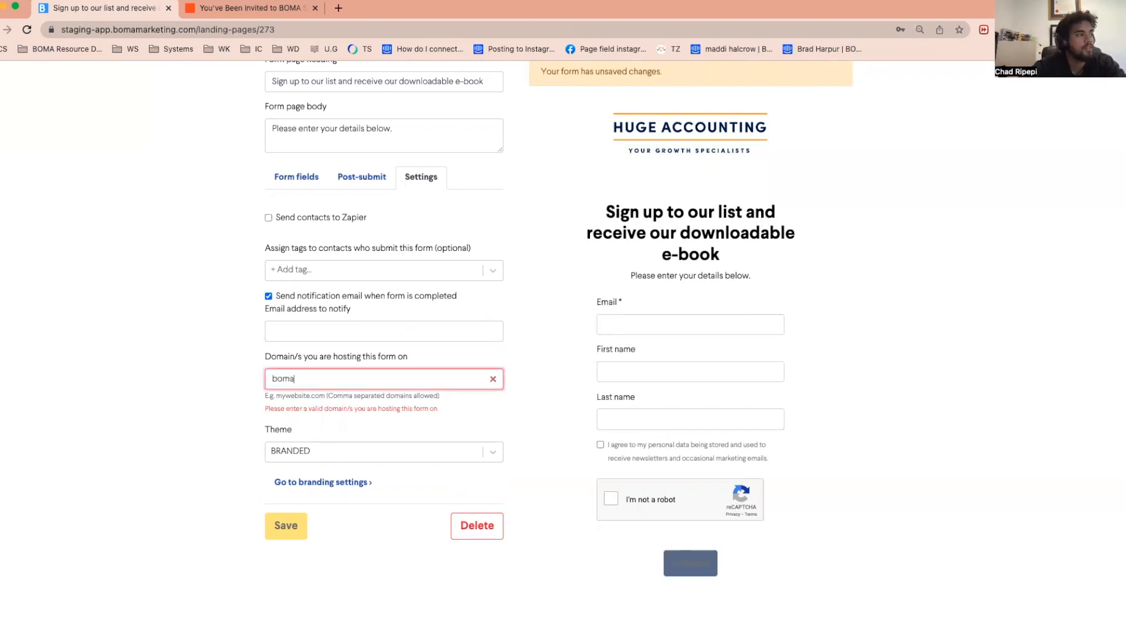
text(marketing)
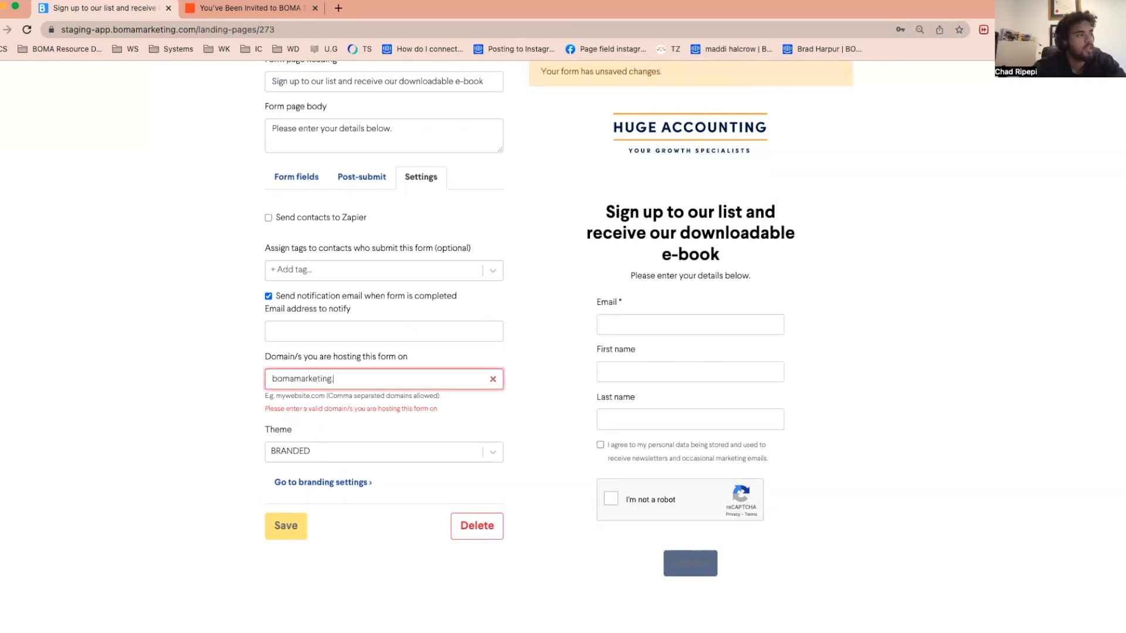
text(.com)
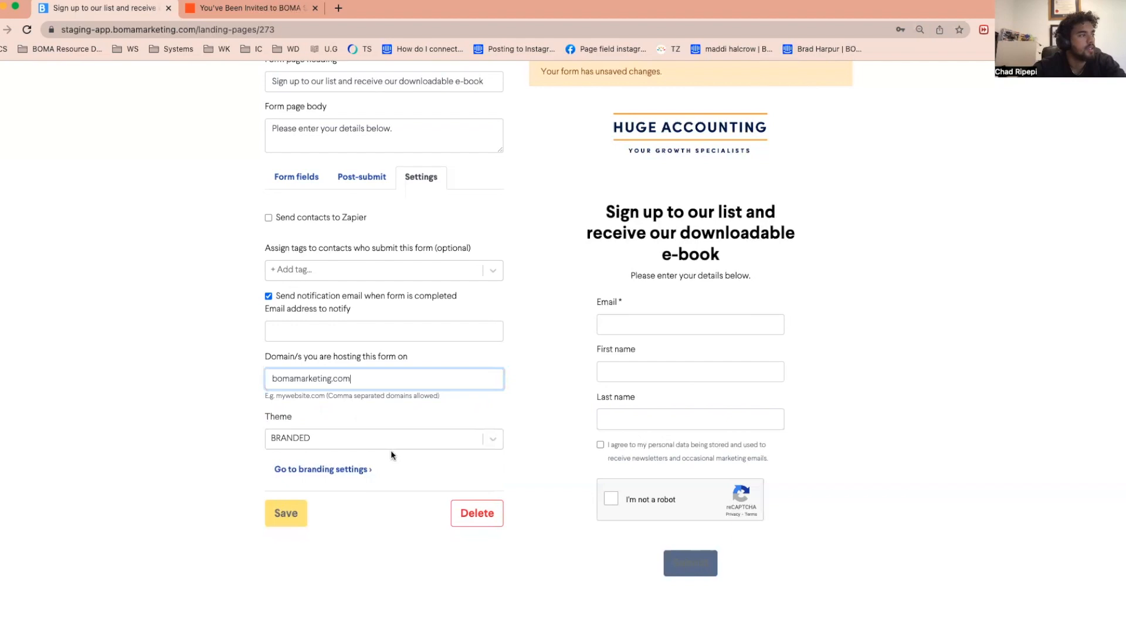
Turn off the notification email for completed forms and save the lead form
click(319, 327)
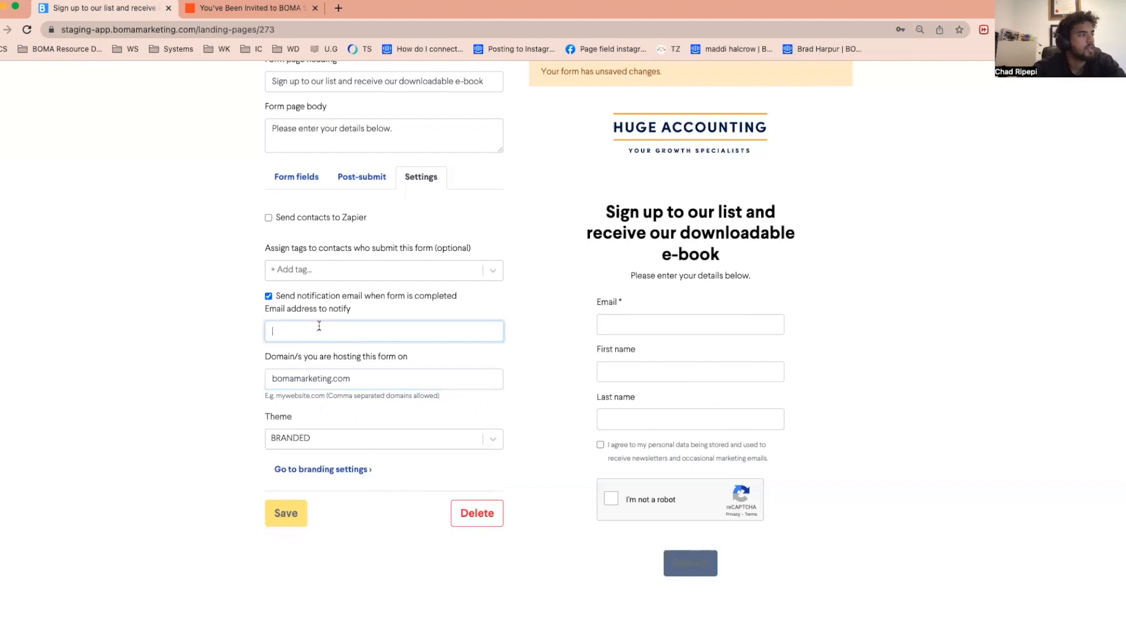
click(269, 296)
click(287, 471)
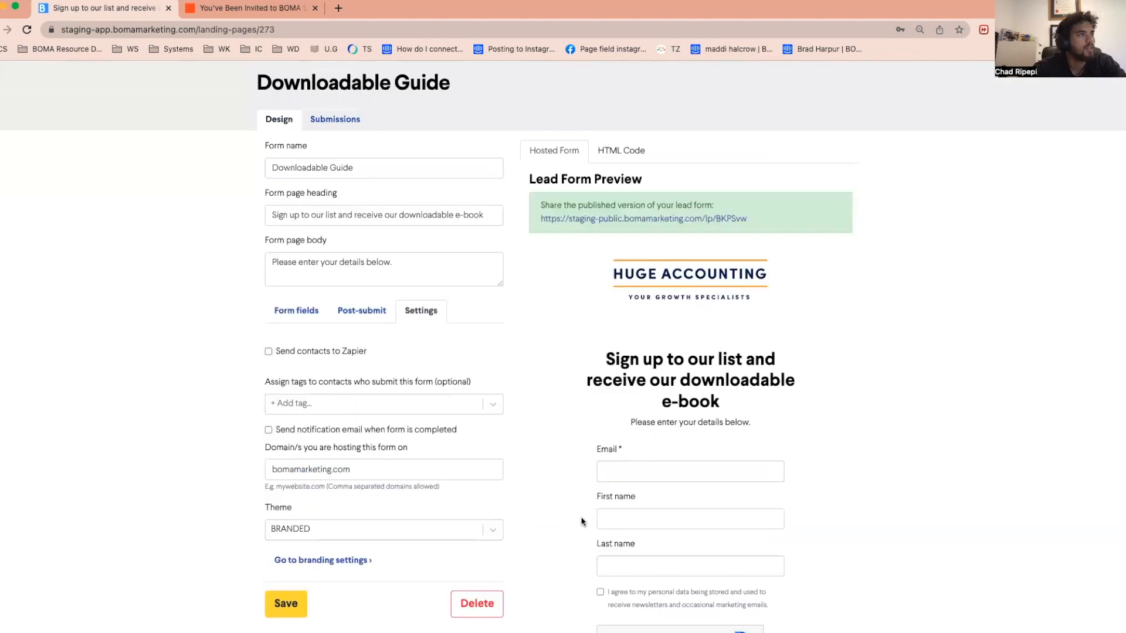
Review the lead form's HTML code and open the published version of the hosted form
scroll(581, 522, up, 1)
click(612, 191)
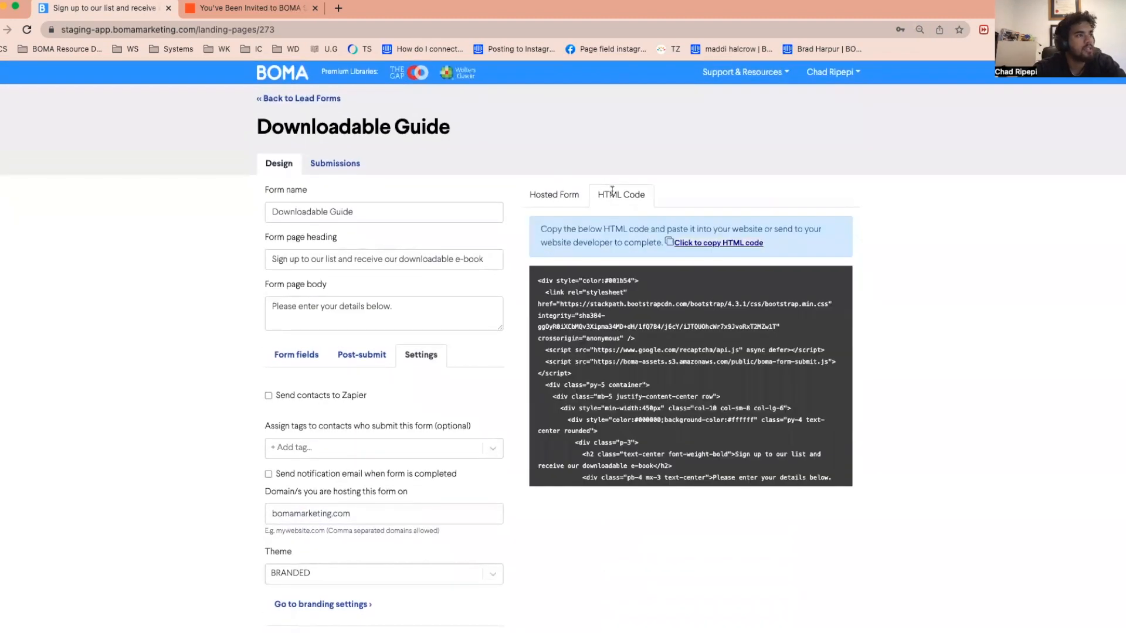
drag(536, 285, 776, 478)
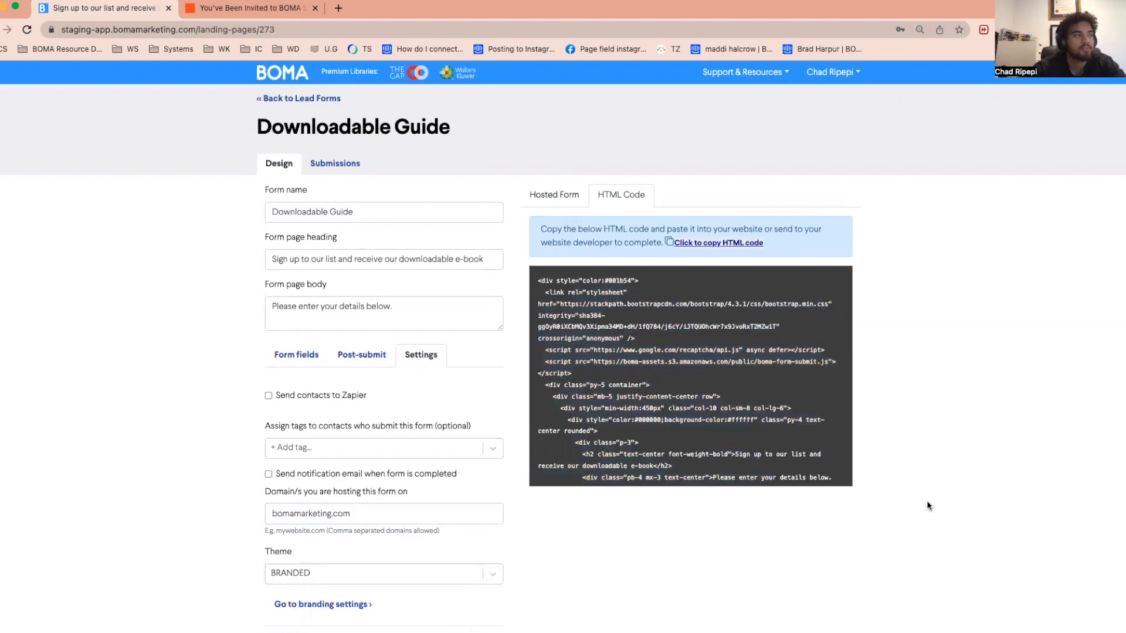
click(570, 194)
click(648, 264)
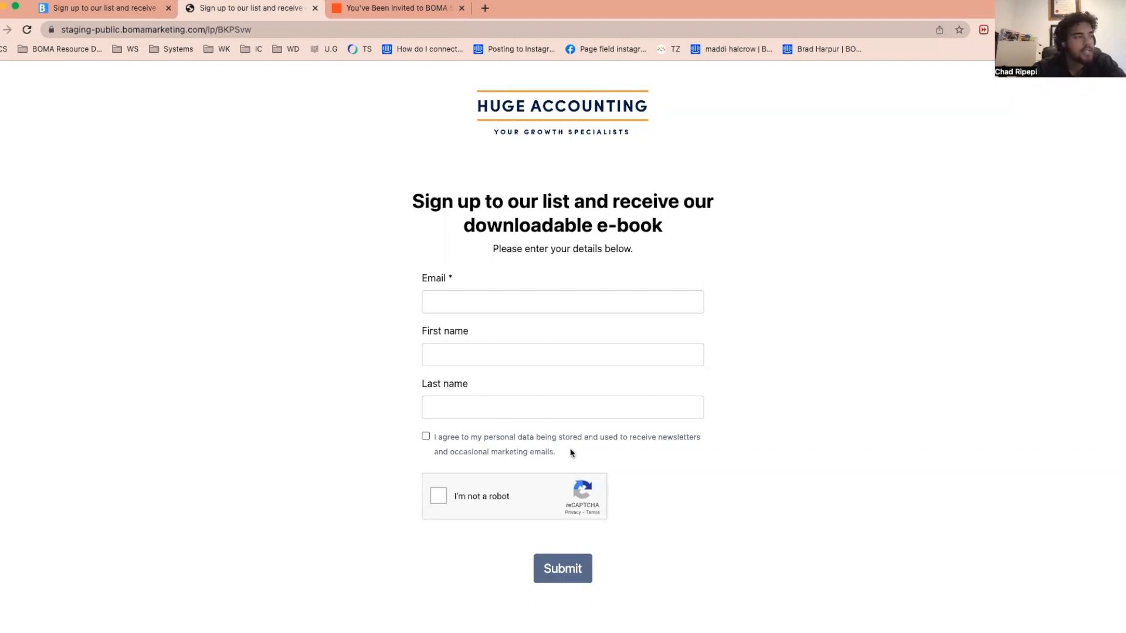
Submit the published form with a test contact's email, first name and last name, accepting the data consent and passing the reCAPTCHA
click(540, 295)
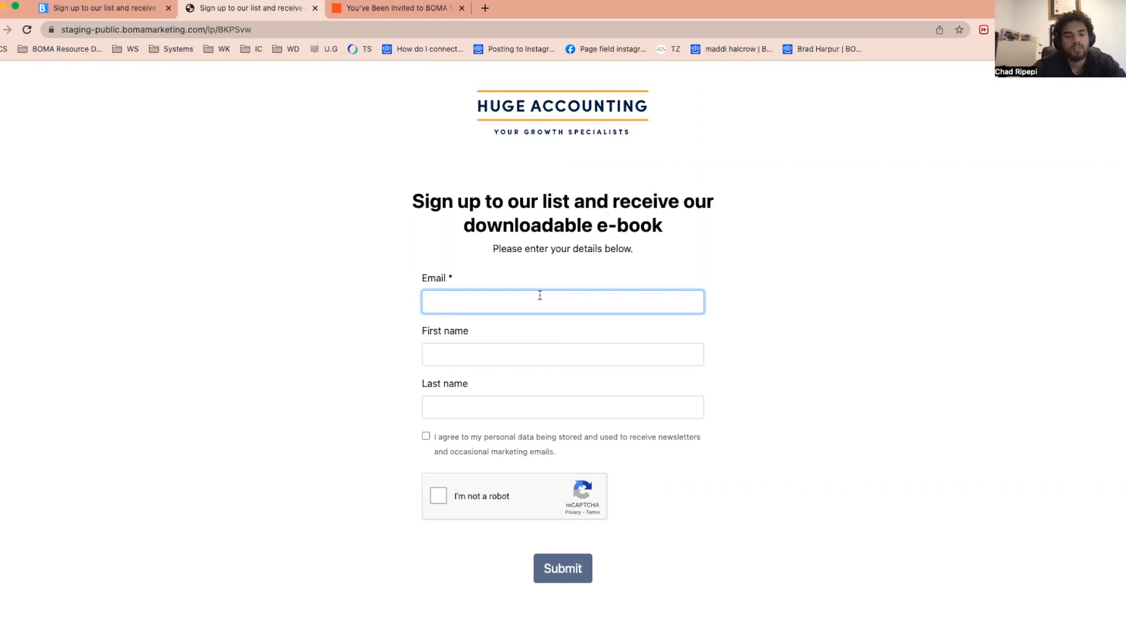
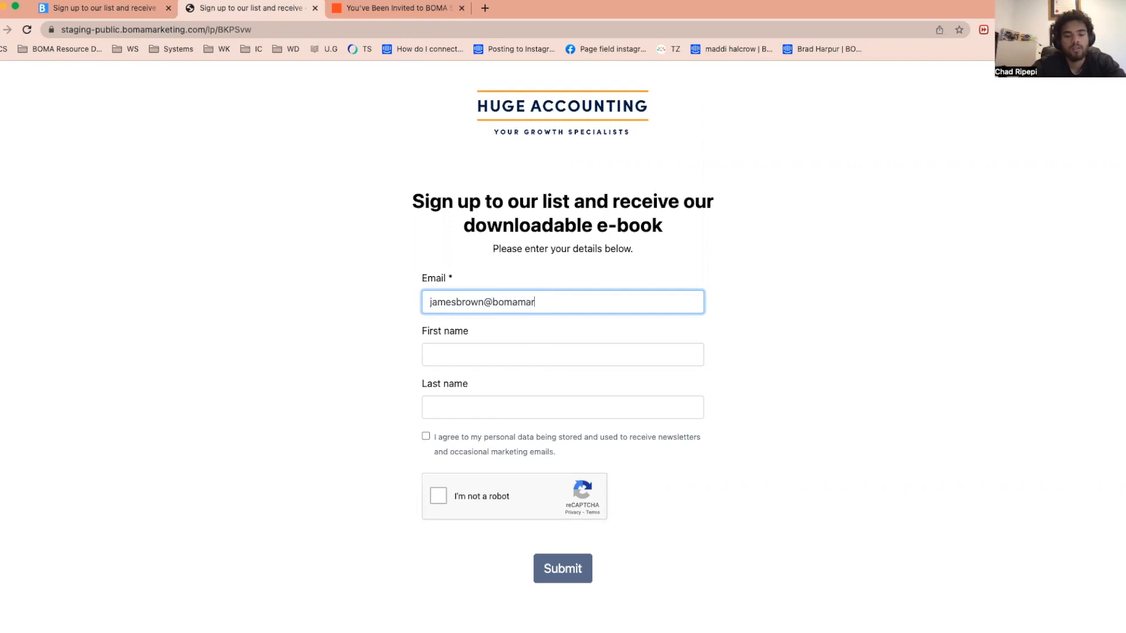
click(502, 350)
click(509, 401)
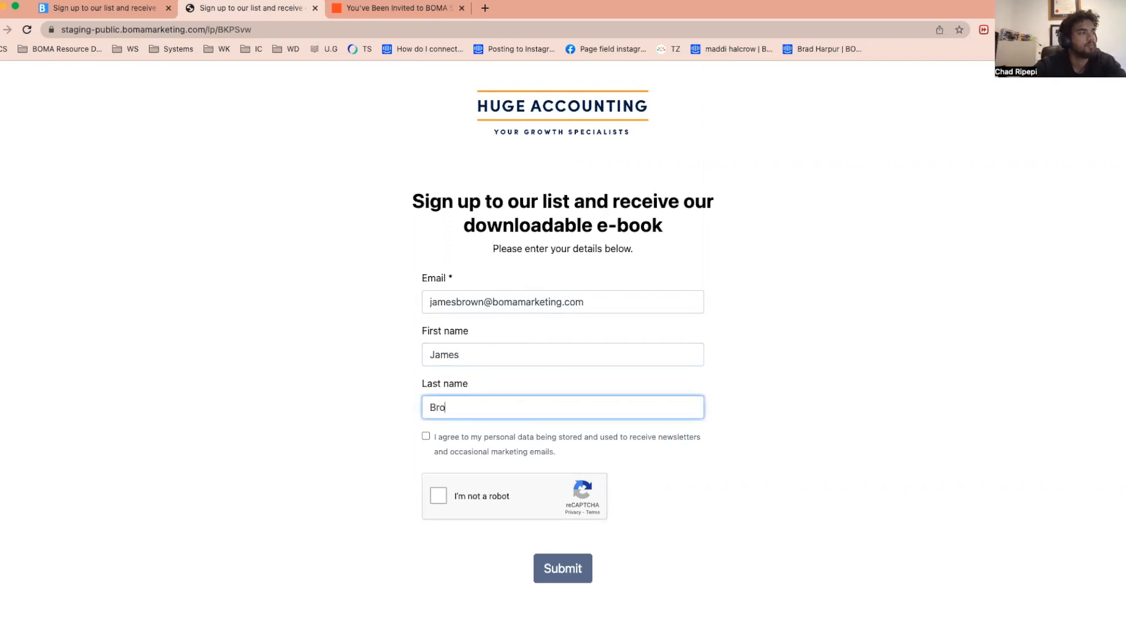
click(426, 436)
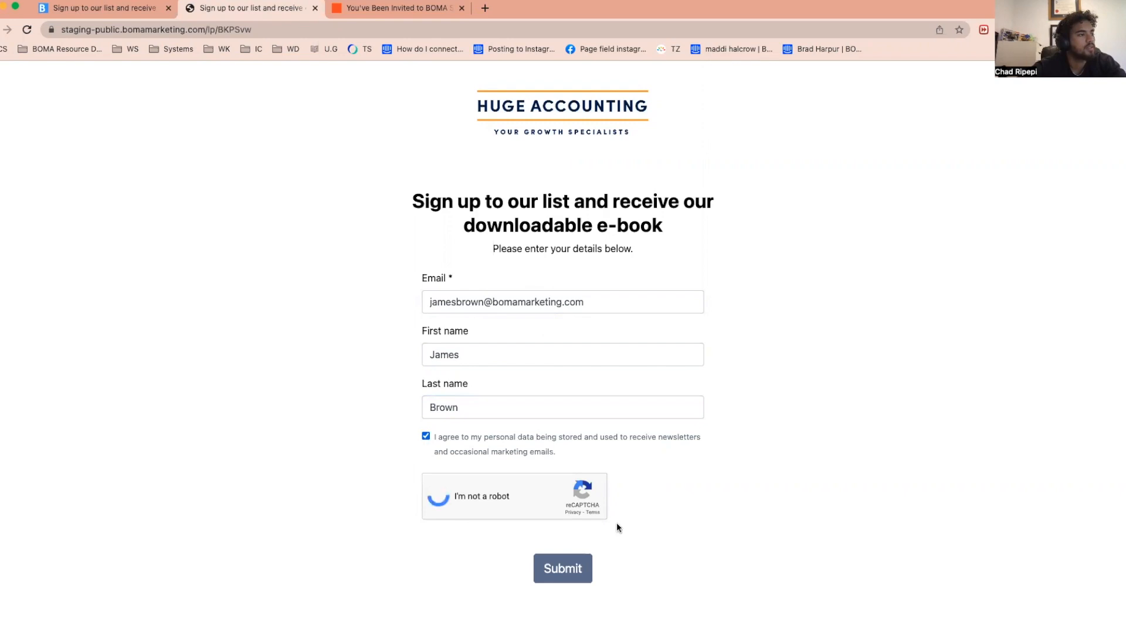
click(576, 574)
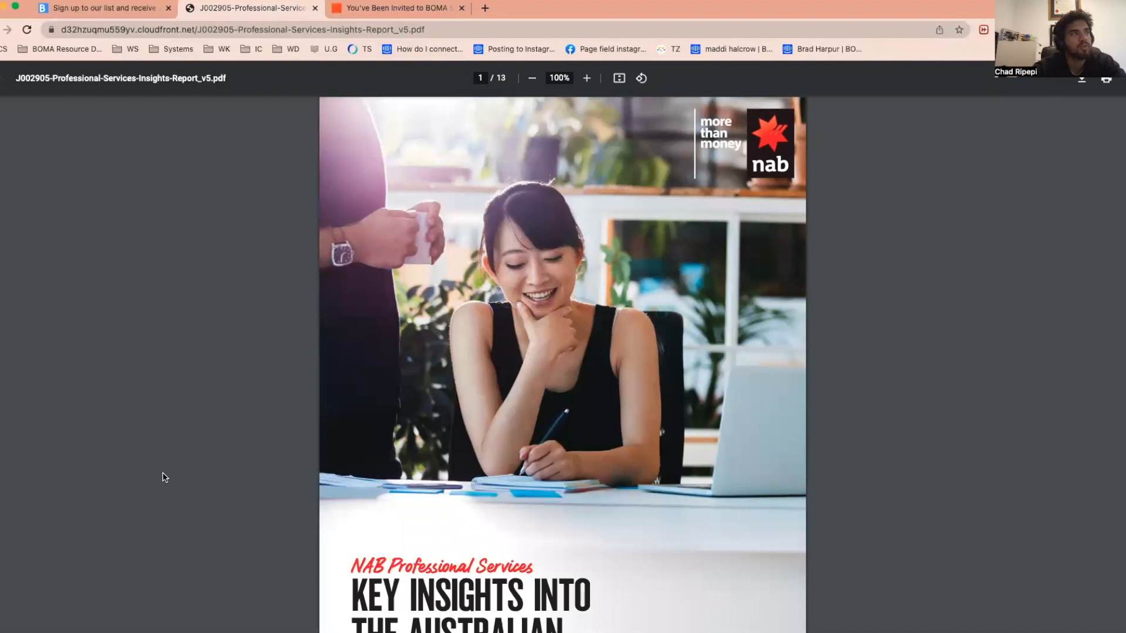
Look through the pages of the e-book PDF and download a copy of it
scroll(165, 477, down, 9)
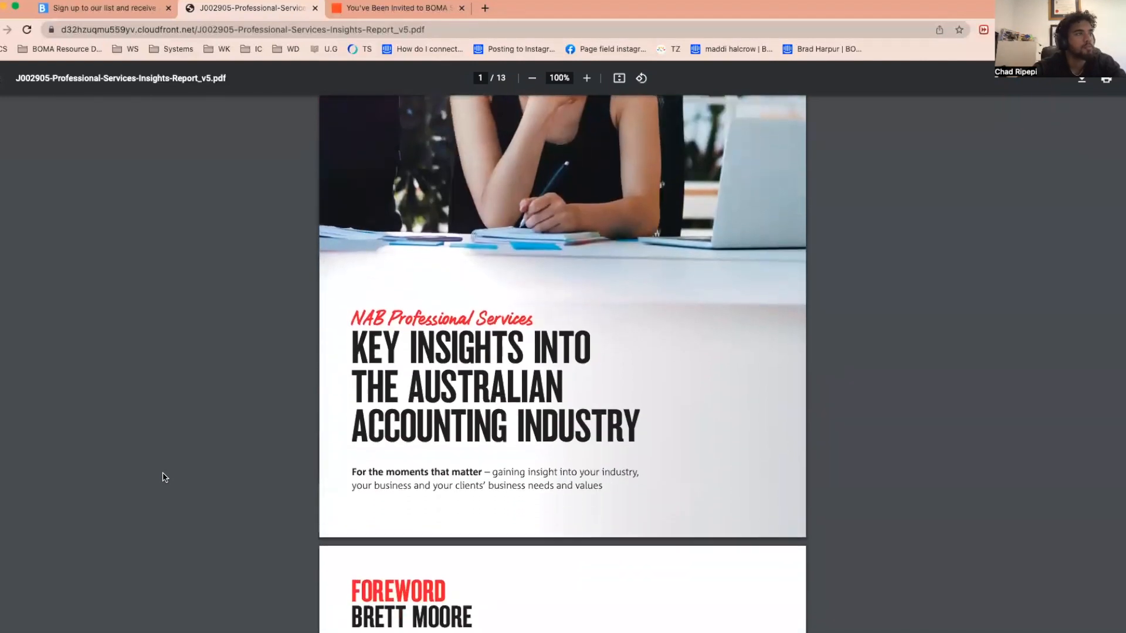
scroll(165, 478, down, 20)
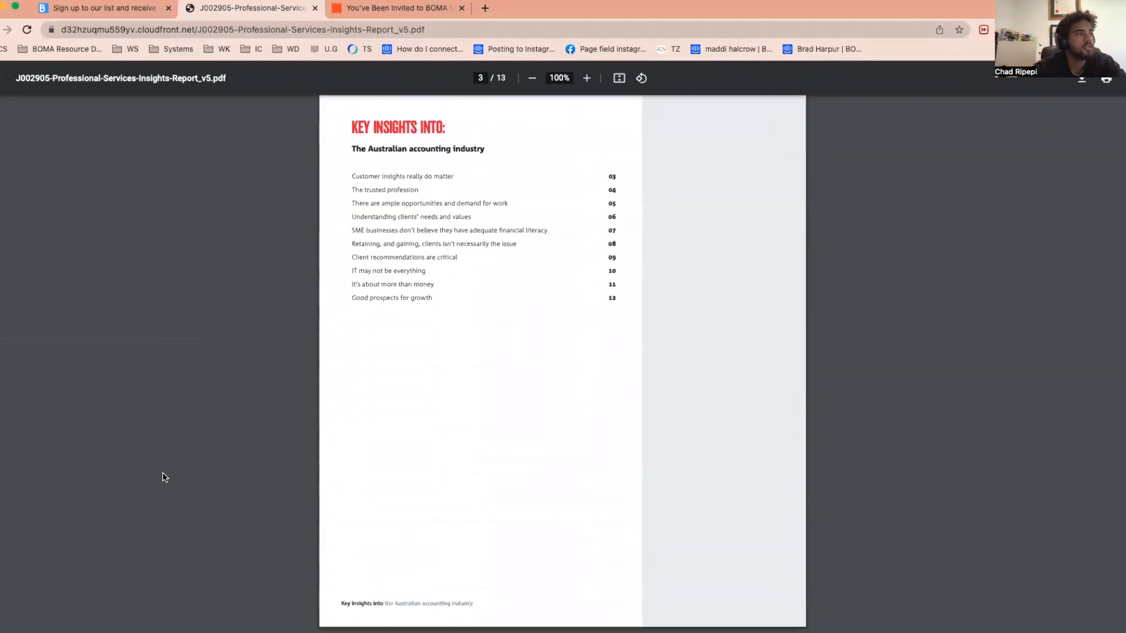
scroll(164, 477, down, 20)
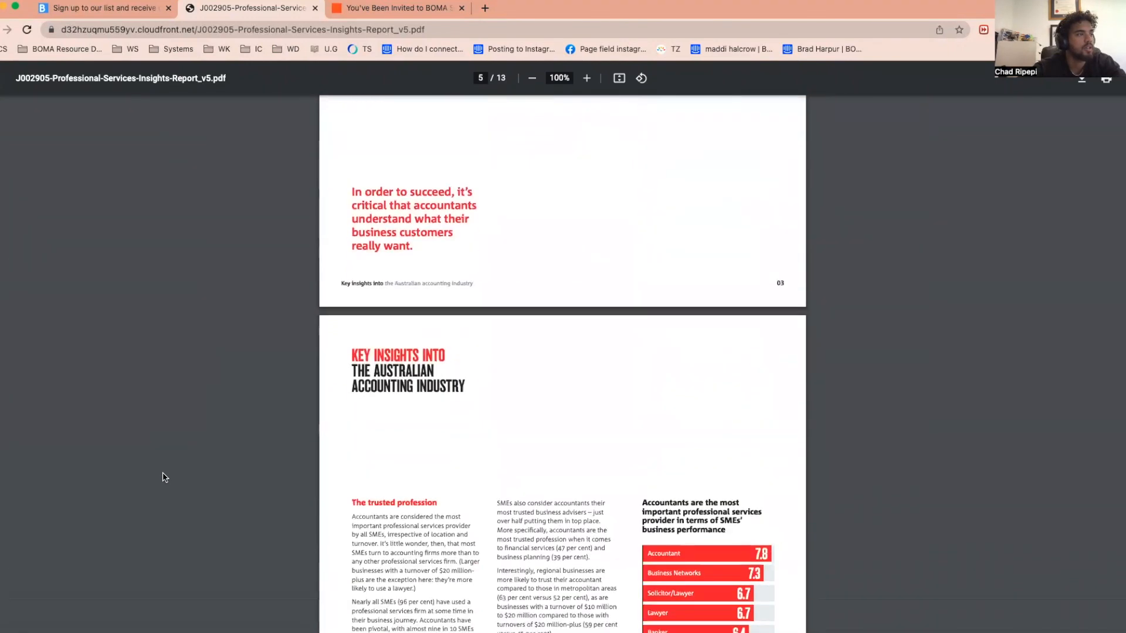
scroll(165, 477, down, 20)
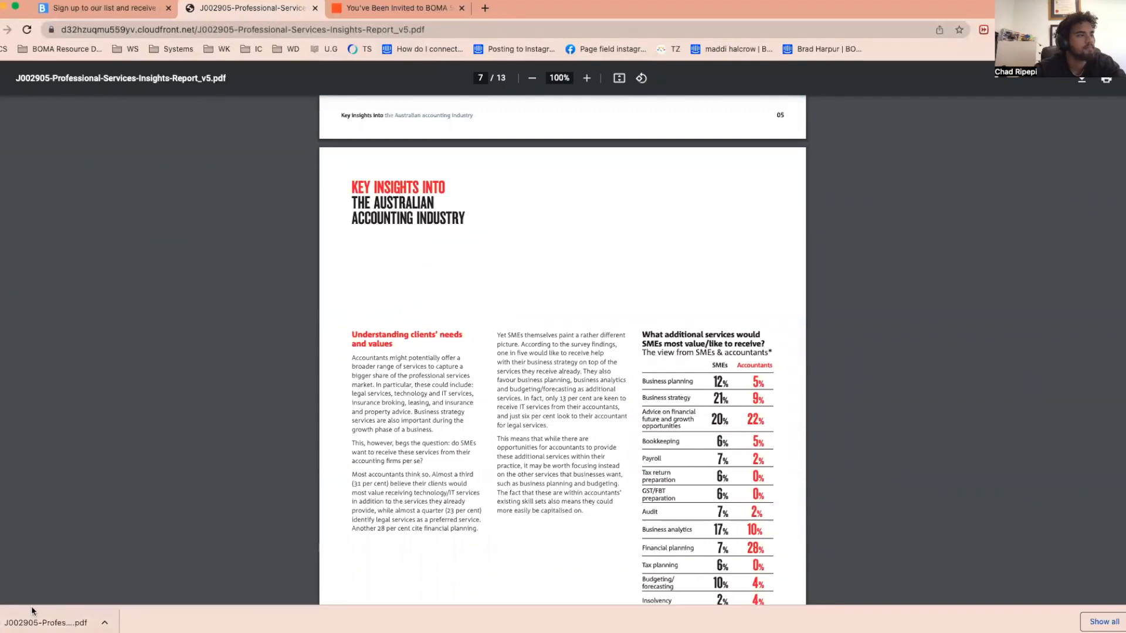
scroll(677, 192, up, 20)
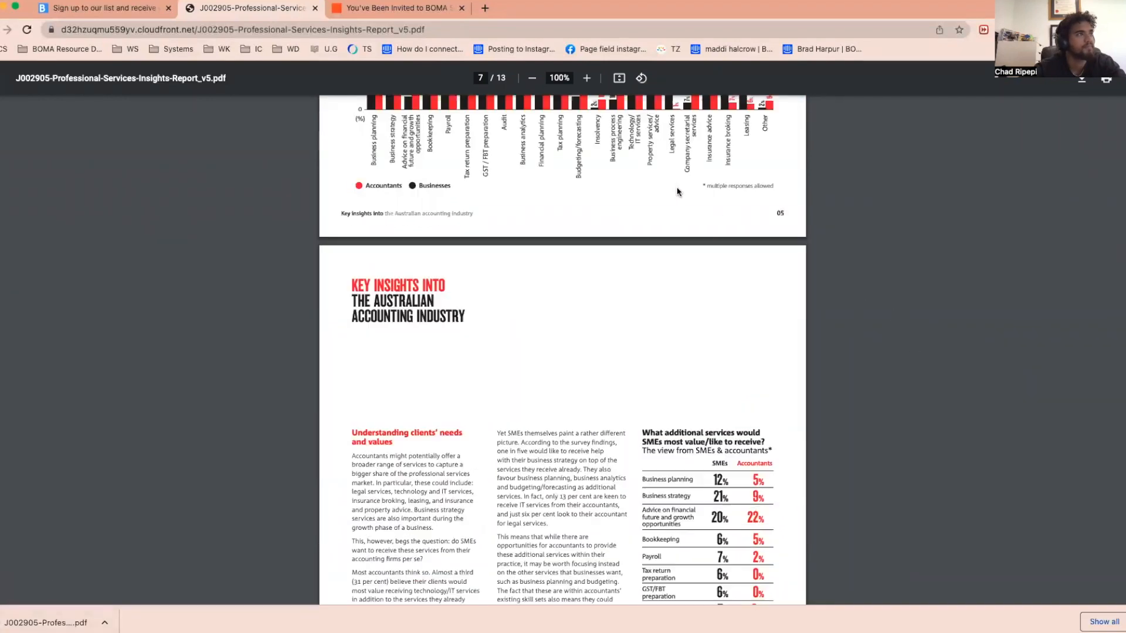
scroll(677, 191, up, 10)
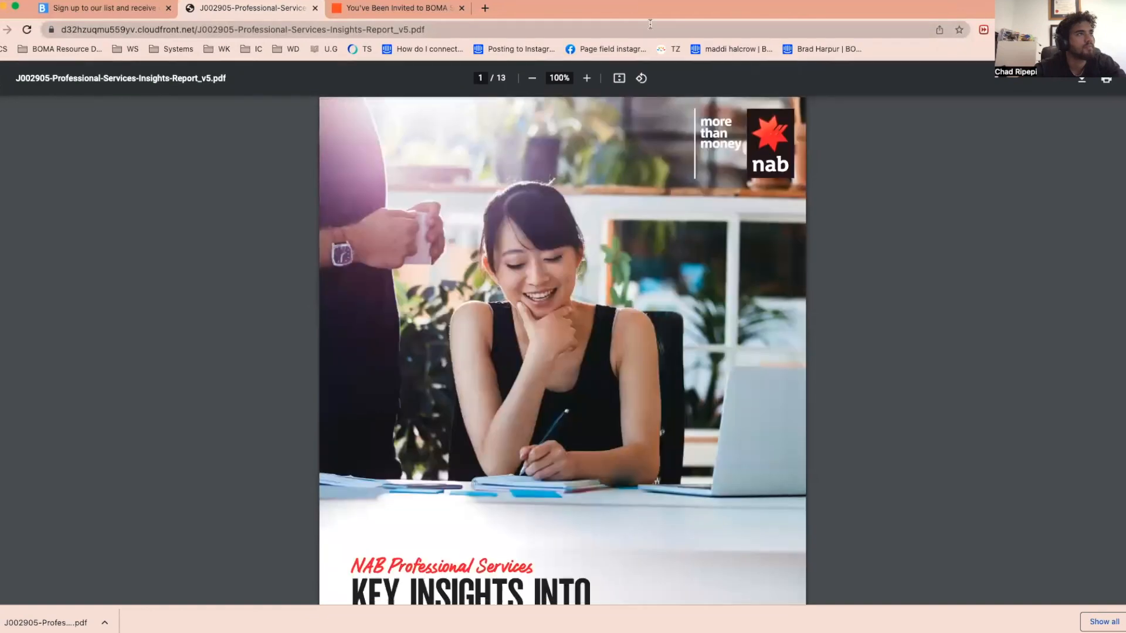